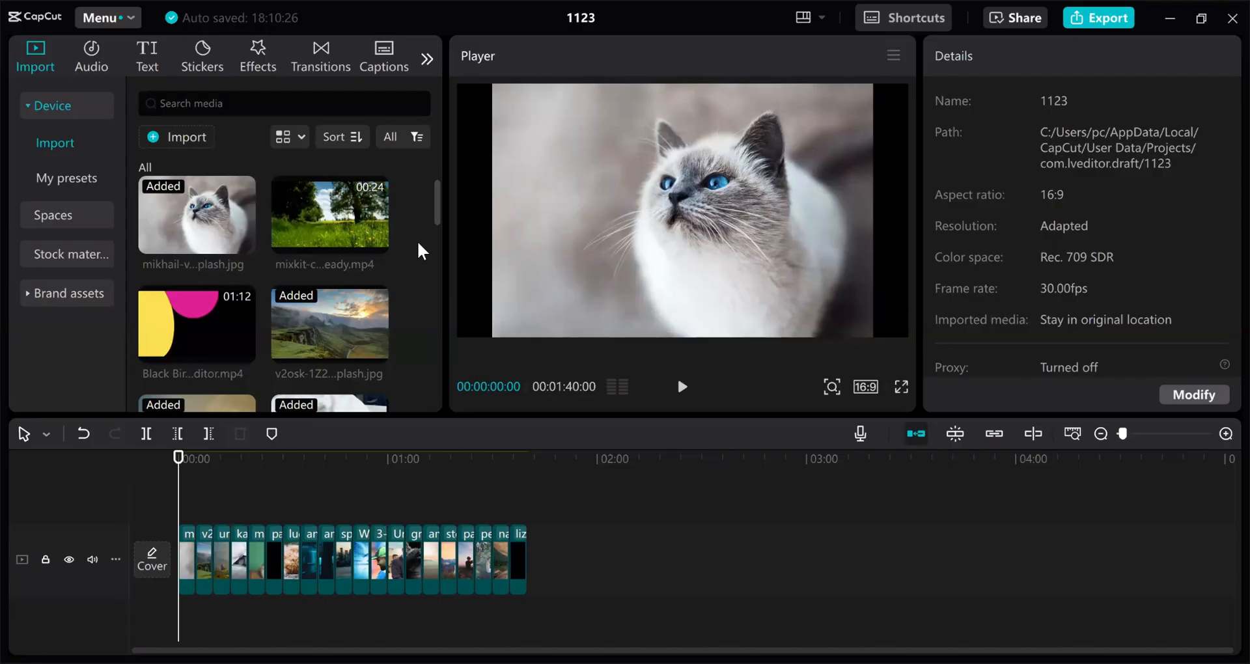
Import the meteor green-screen video above the slideshow and preview it from around 18 seconds
key(ctrl+i)
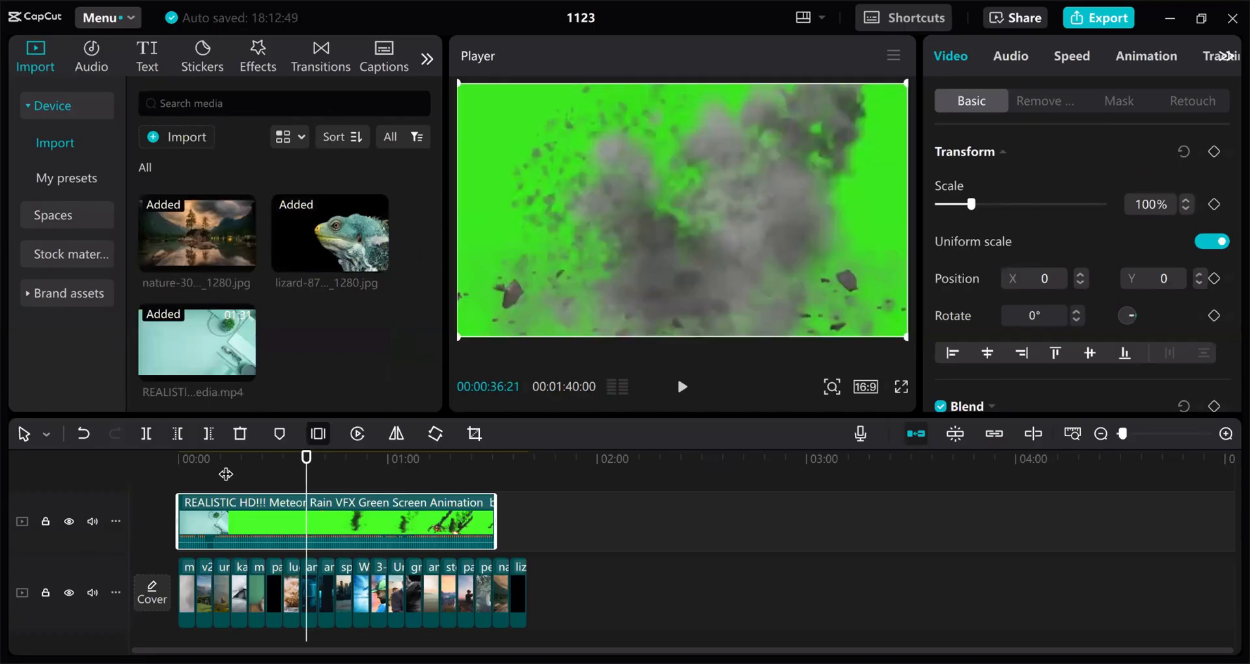
mouse_move(225, 474)
mouse_down()
mouse_move(241, 475)
mouse_move(231, 479)
mouse_up()
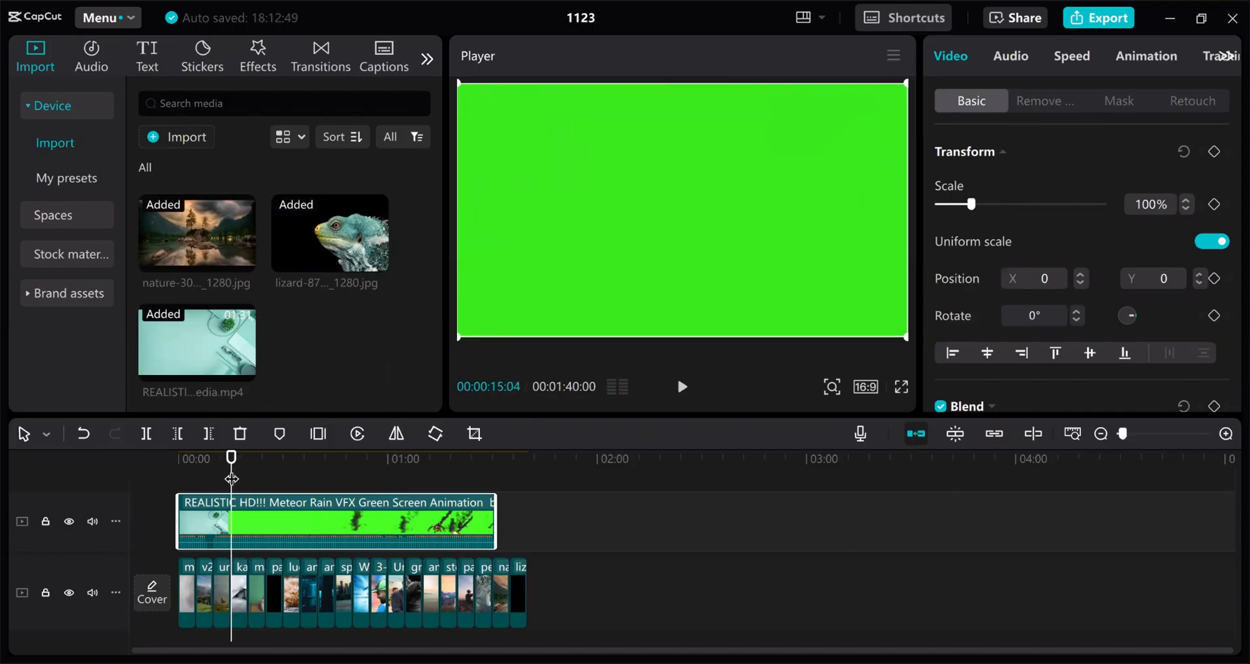
key(space)
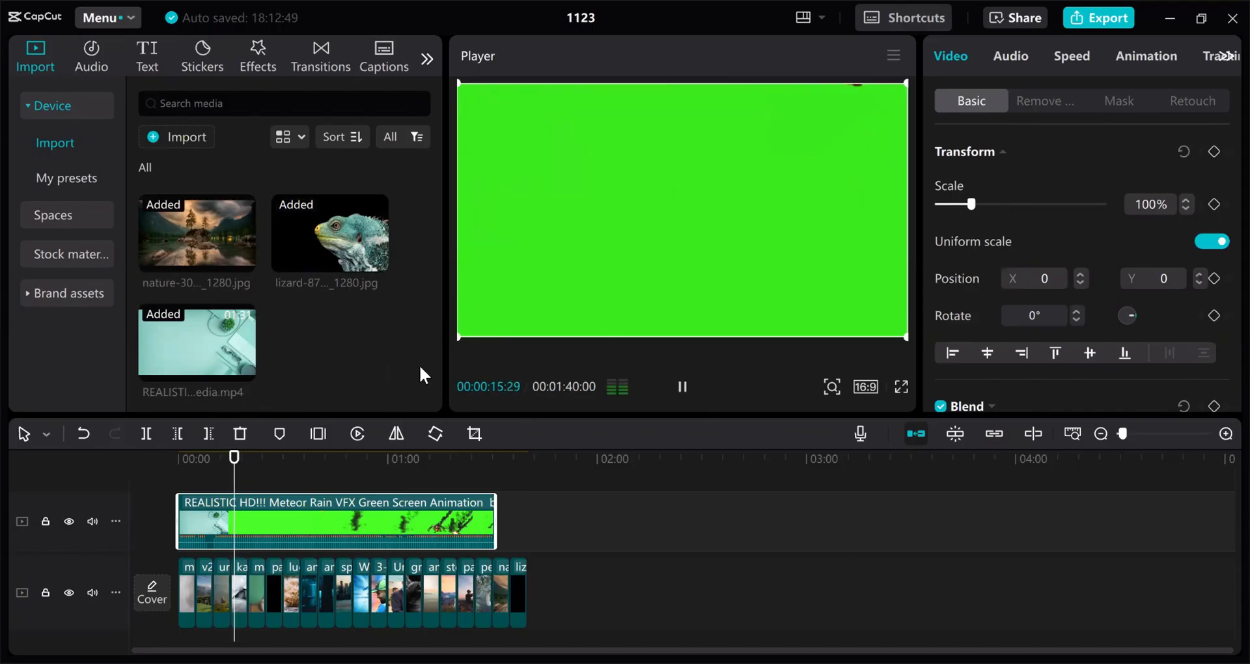
key(space)
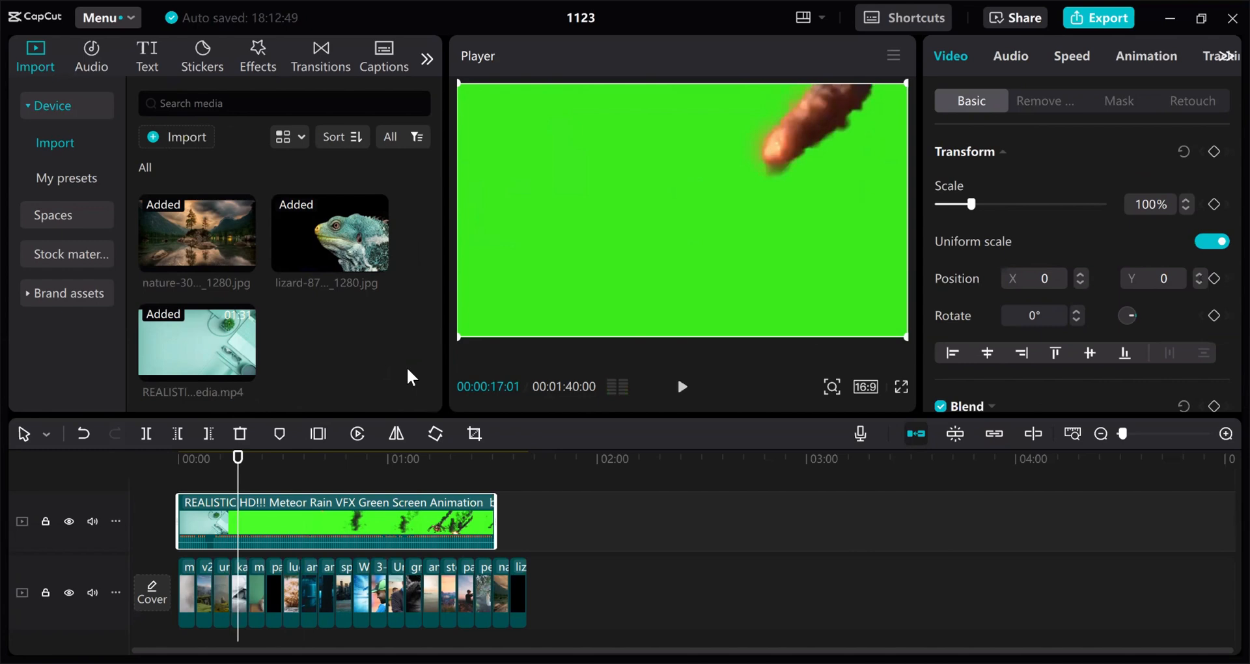
Import the istockphoto road image and replace all the slideshow clips on the main track with it
key(ctrl+i)
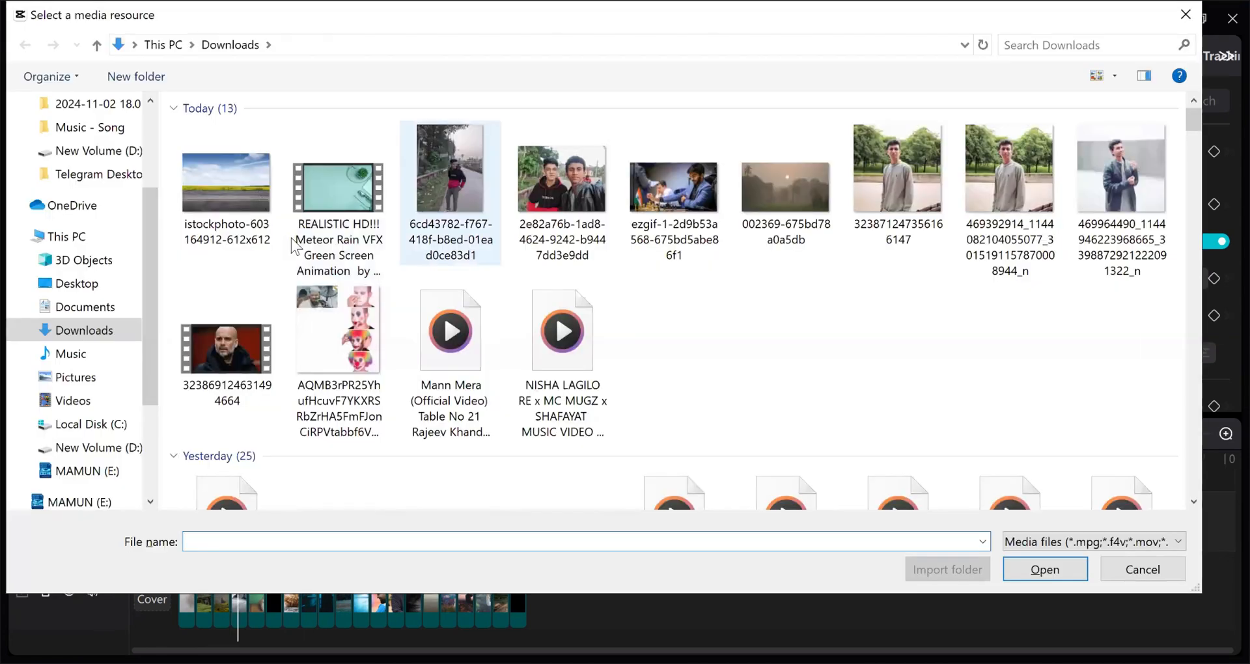
key(Escape)
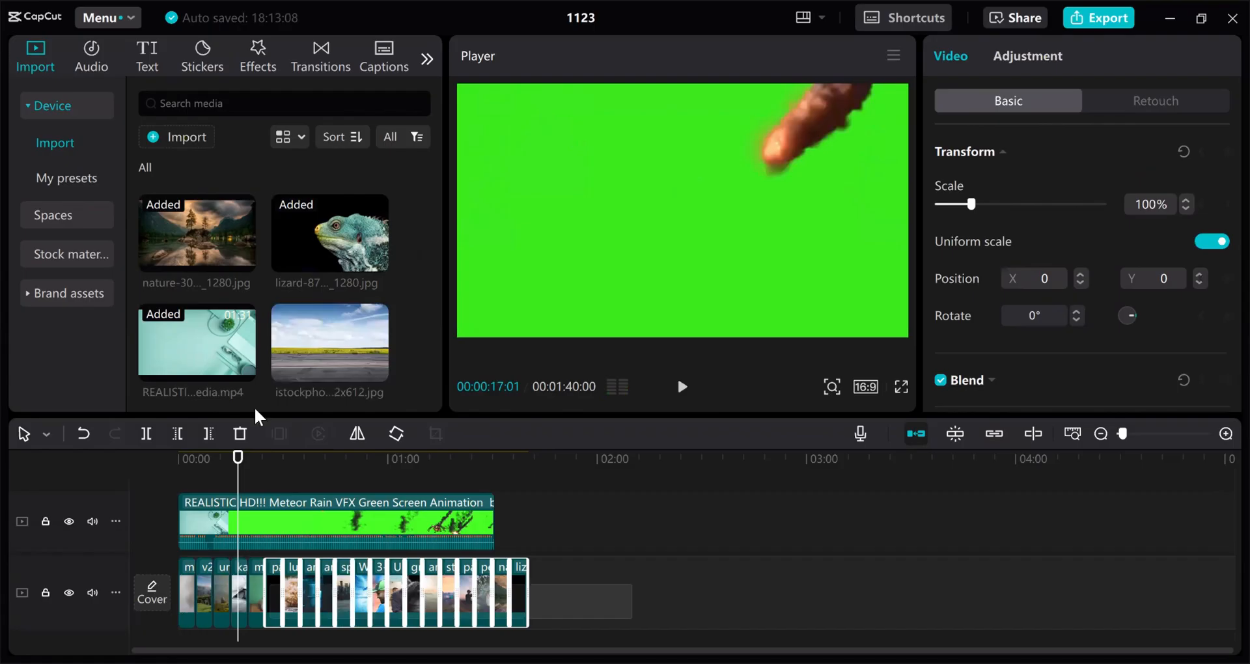
drag(268, 584, 174, 584)
key(Delete)
drag(337, 391, 349, 562)
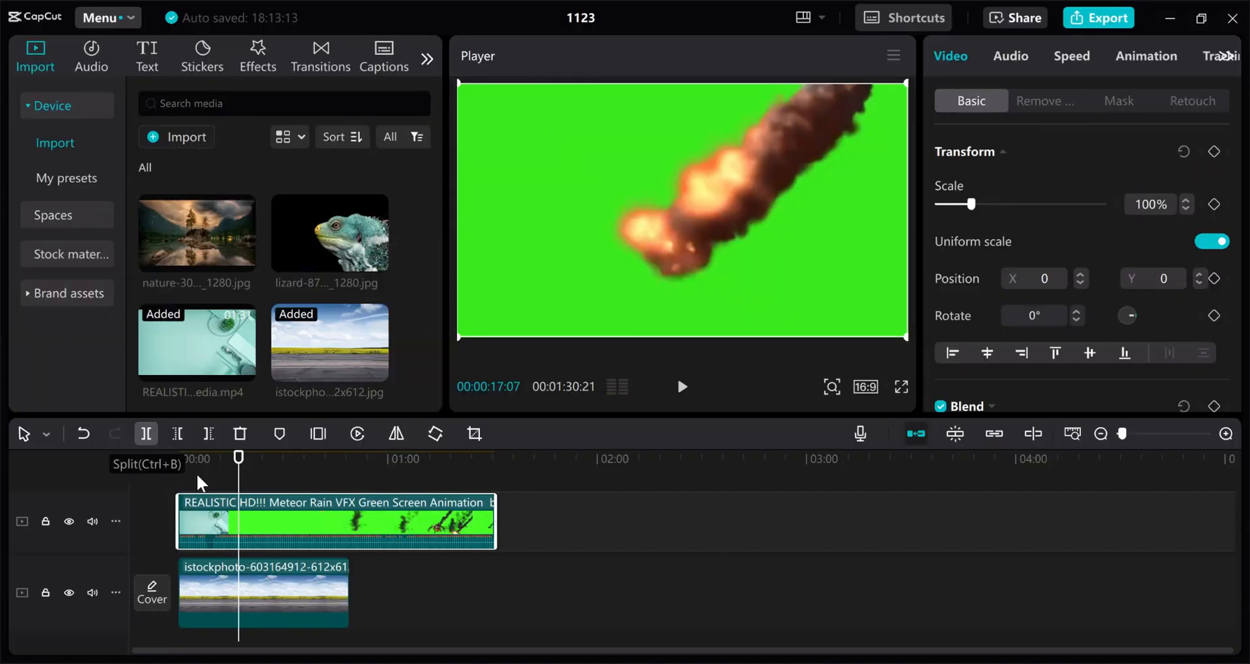
Try a split on the meteor clip, undo it, and reselect the meteor clip
key(ctrl+b)
click(198, 542)
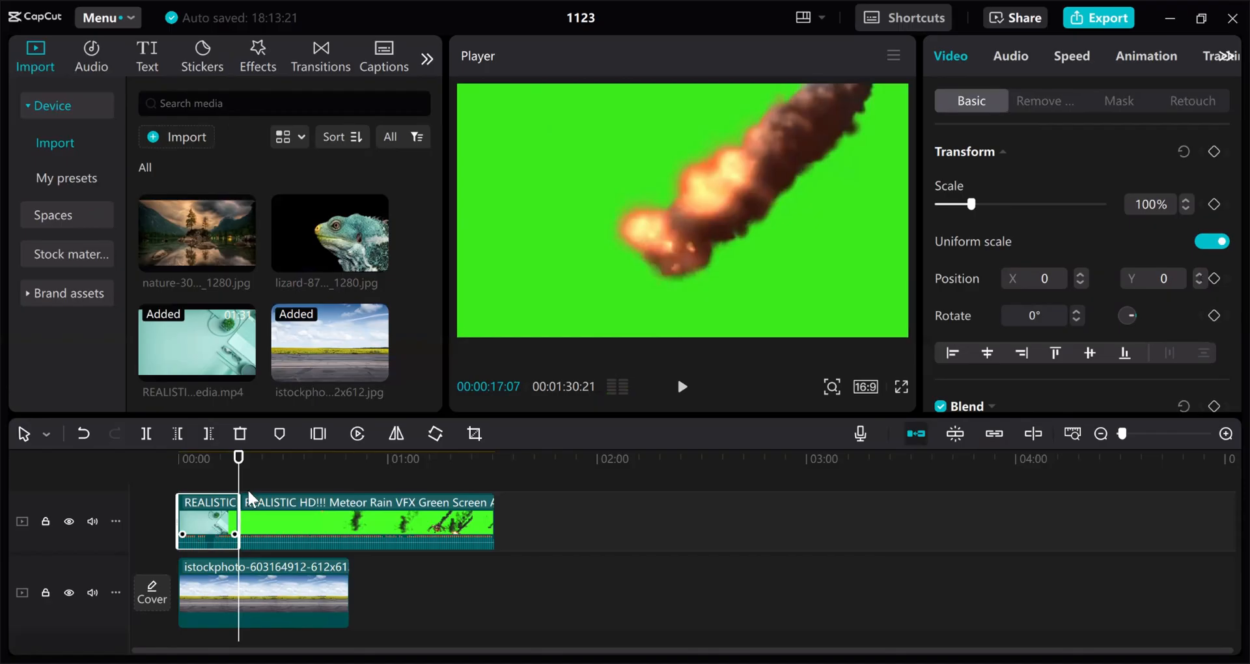
key(ctrl+z)
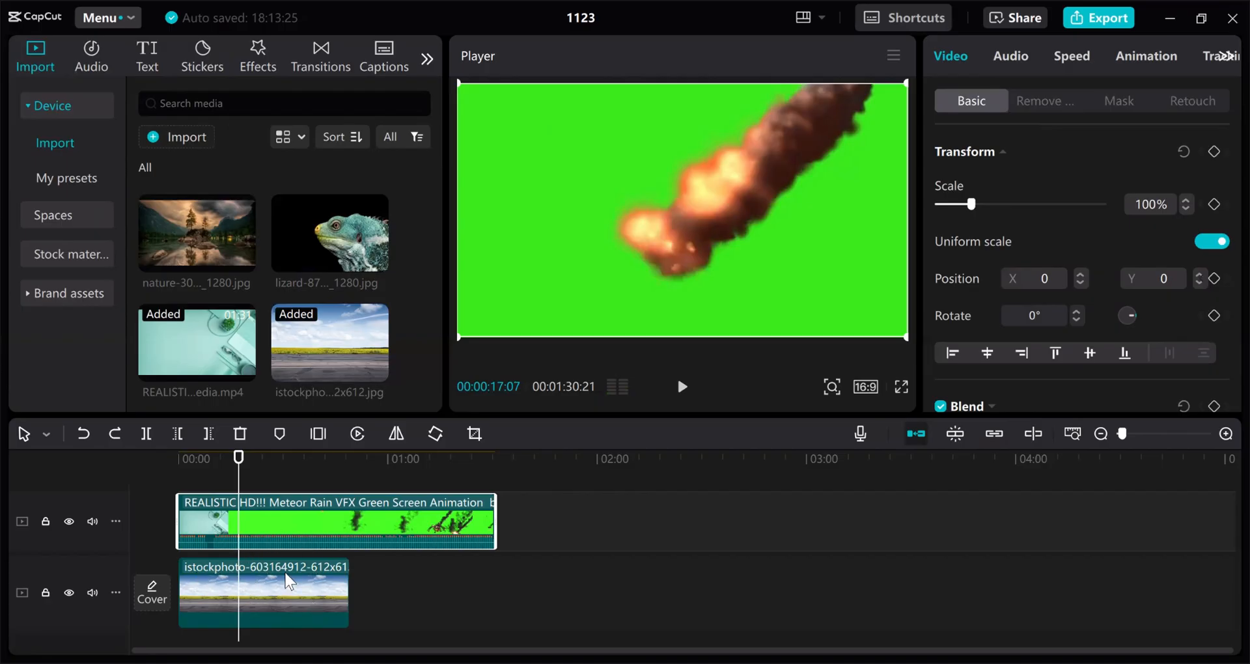
click(288, 581)
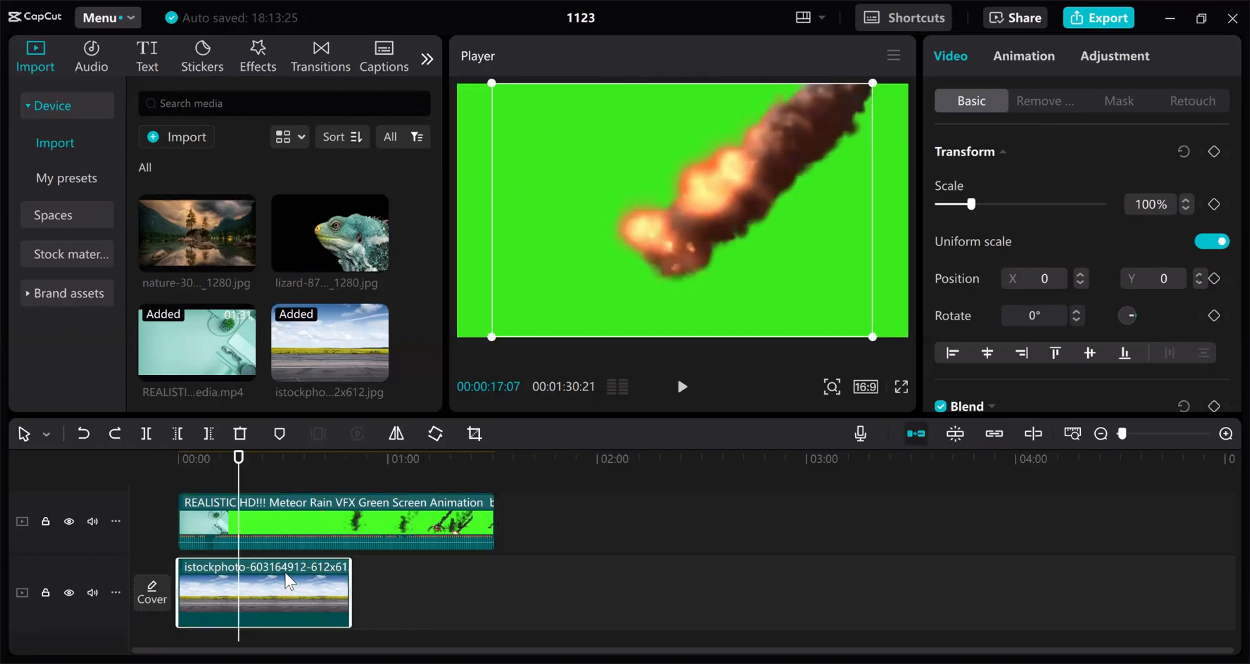
click(289, 521)
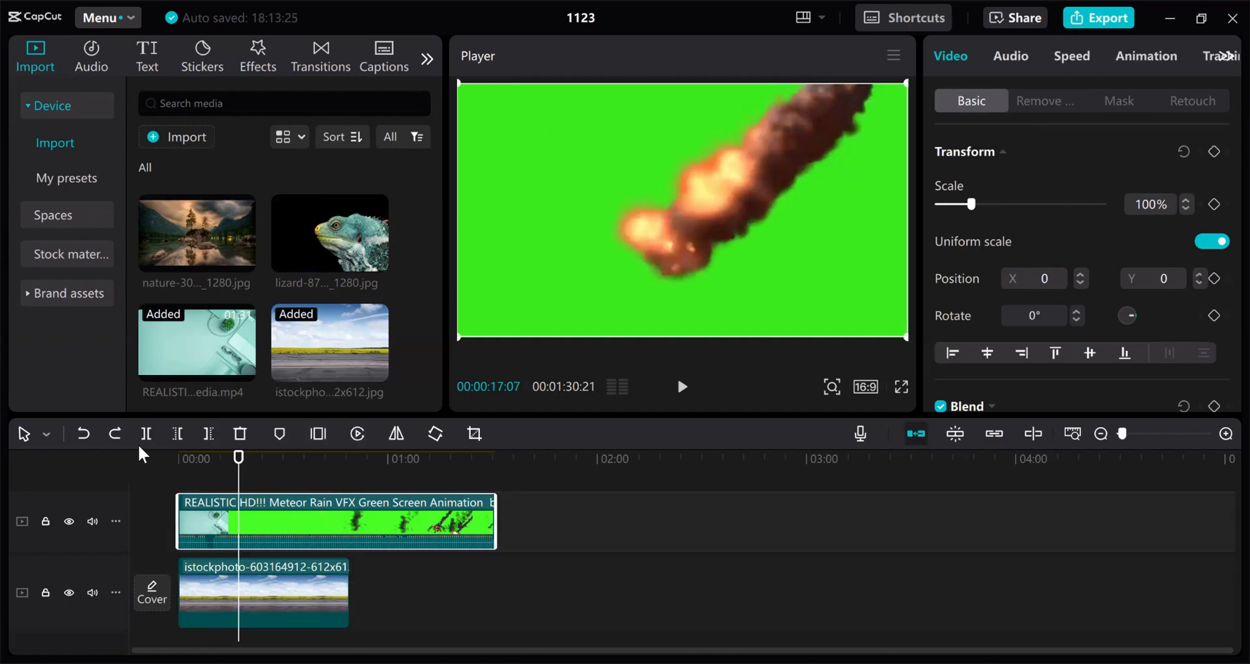
Split the meteor clip at about 14:25, delete the opening piece, and move it to 0:00
drag(242, 456, 233, 457)
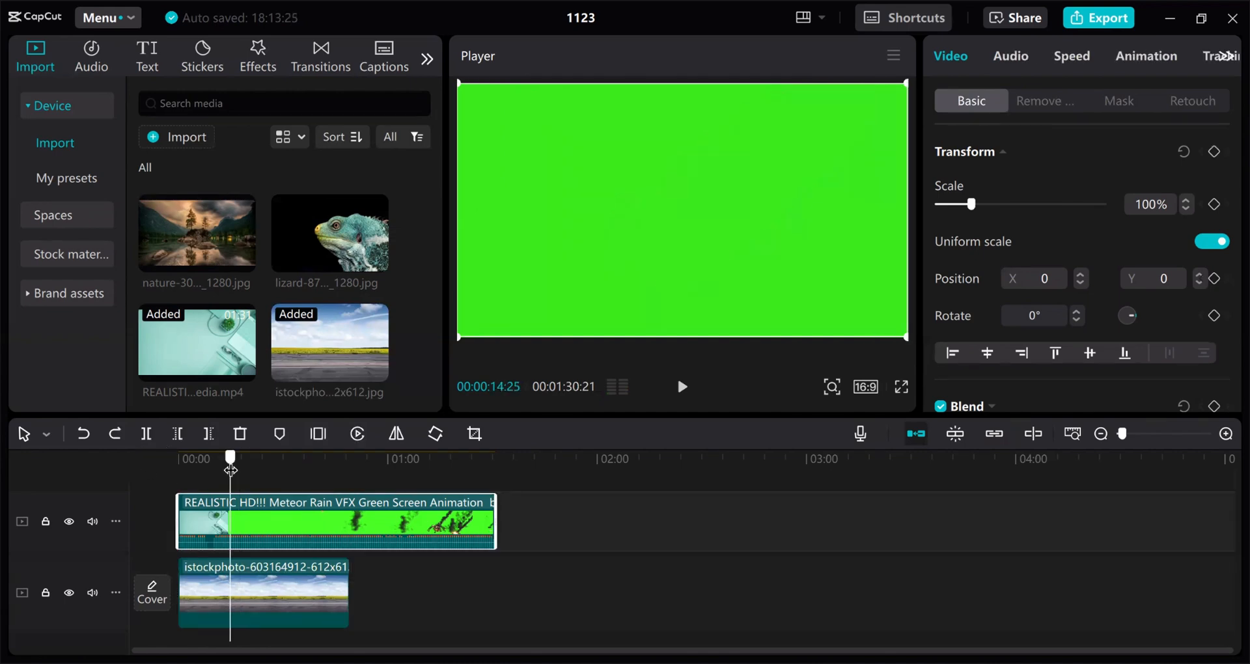
click(151, 436)
click(217, 515)
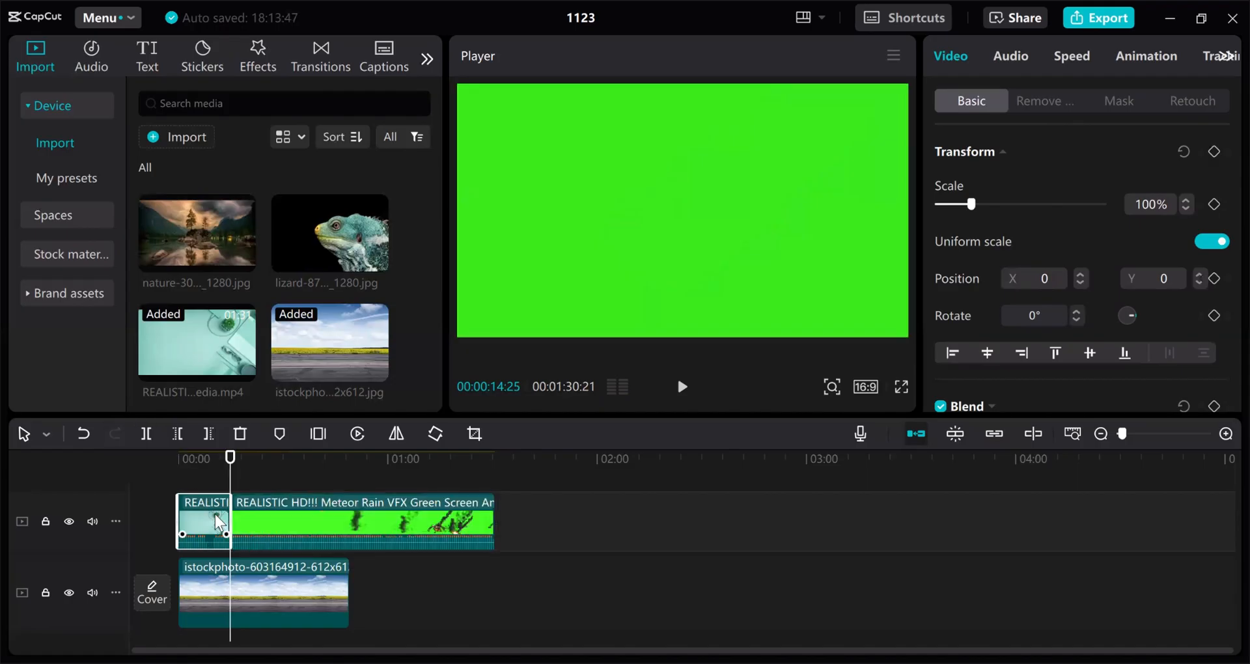
key(Delete)
drag(233, 502, 181, 503)
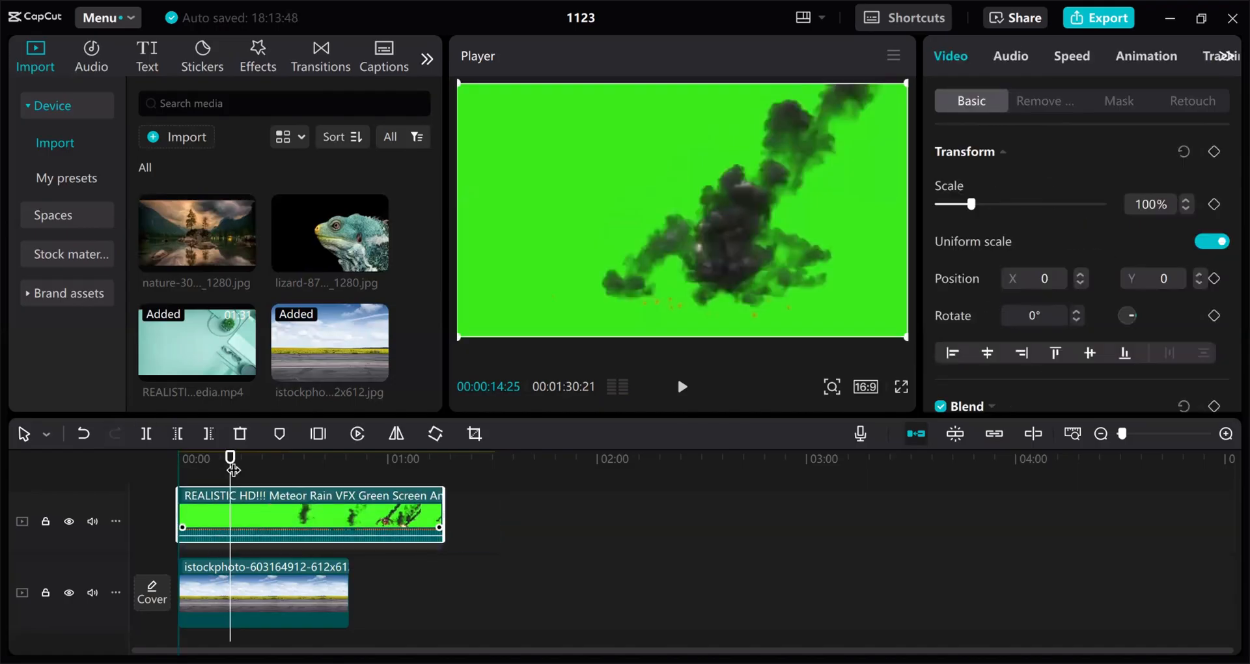
Preview the meteor clip, then split it at about 7:13 and delete the longer right piece
drag(230, 463, 182, 477)
key(space)
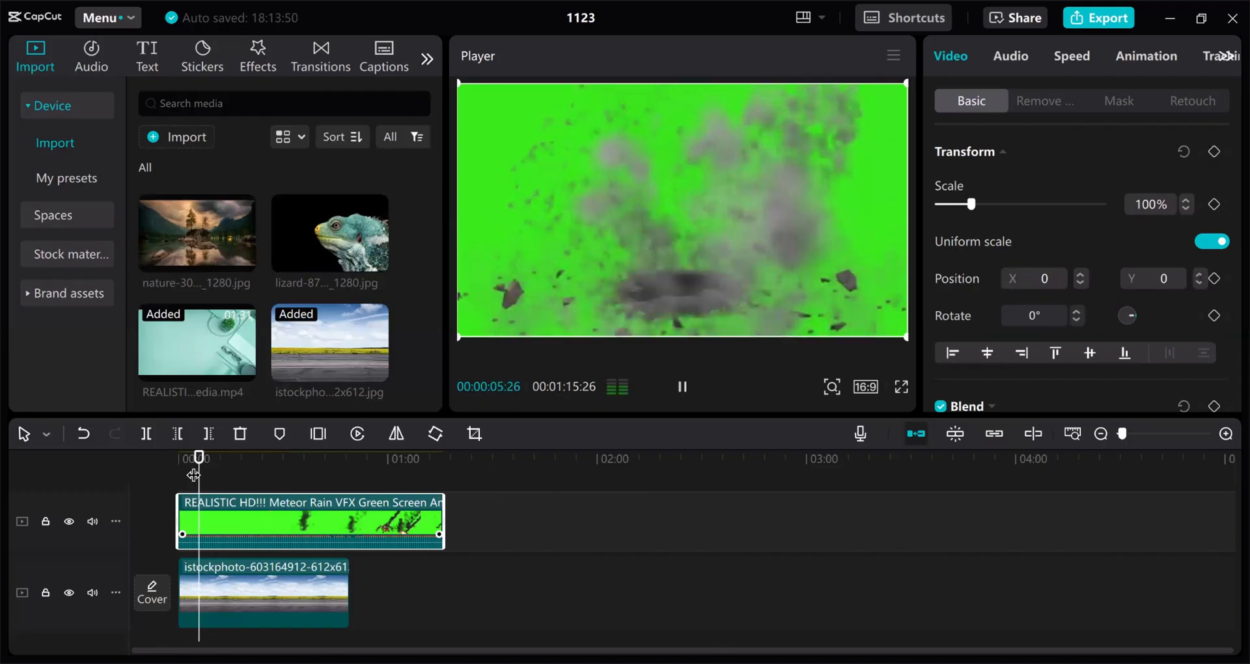
key(space)
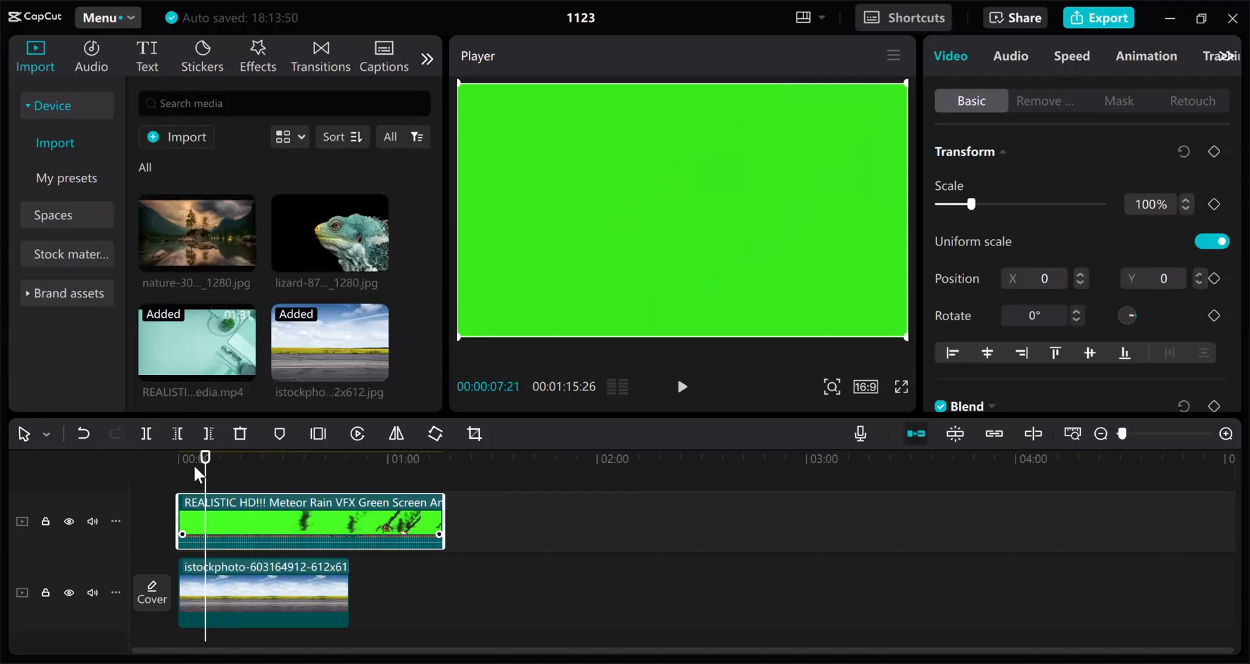
key(Left)
key(Left)
key(Left)
key(Left)
key(Left)
key(Left)
key(Left)
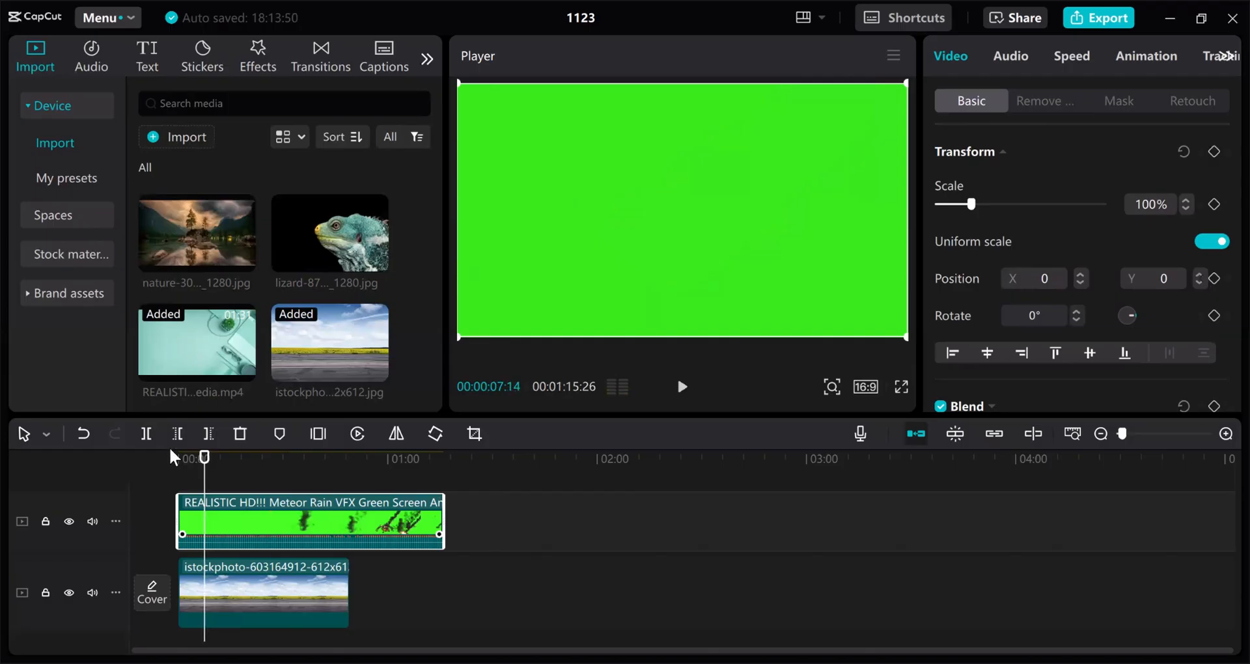
click(146, 434)
click(257, 518)
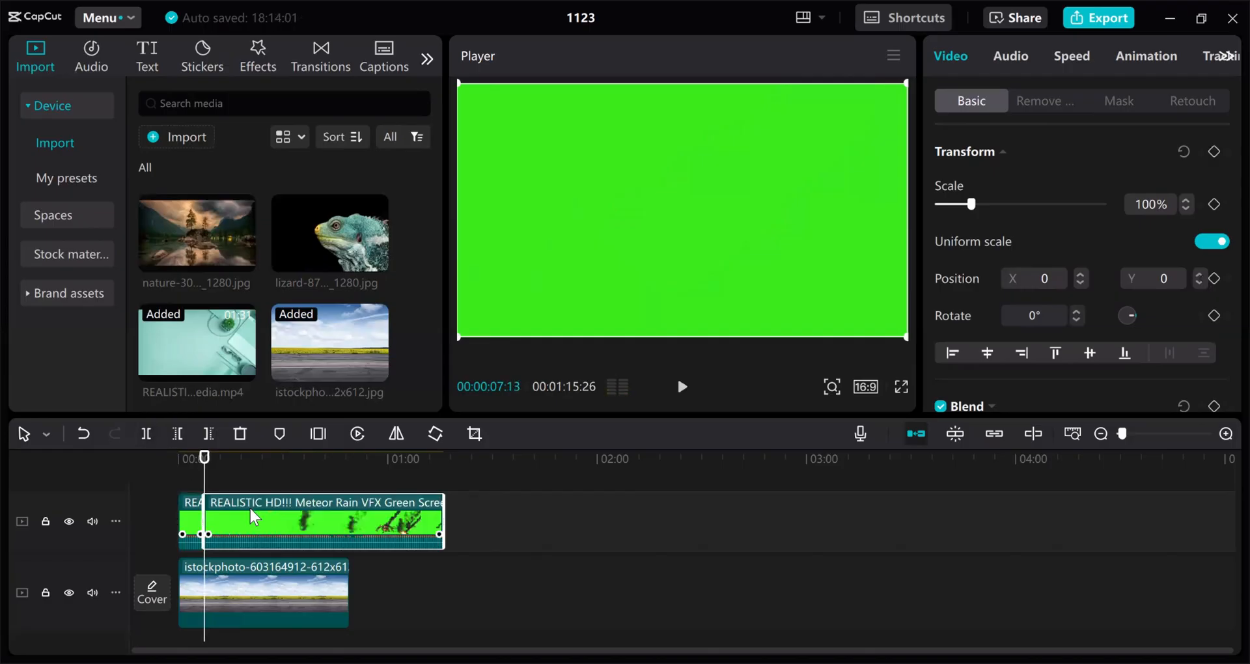
key(Delete)
drag(203, 464, 186, 472)
Drag the road photo's corner in the Player so it fills the frame, then scrub the meteor smoke
click(198, 520)
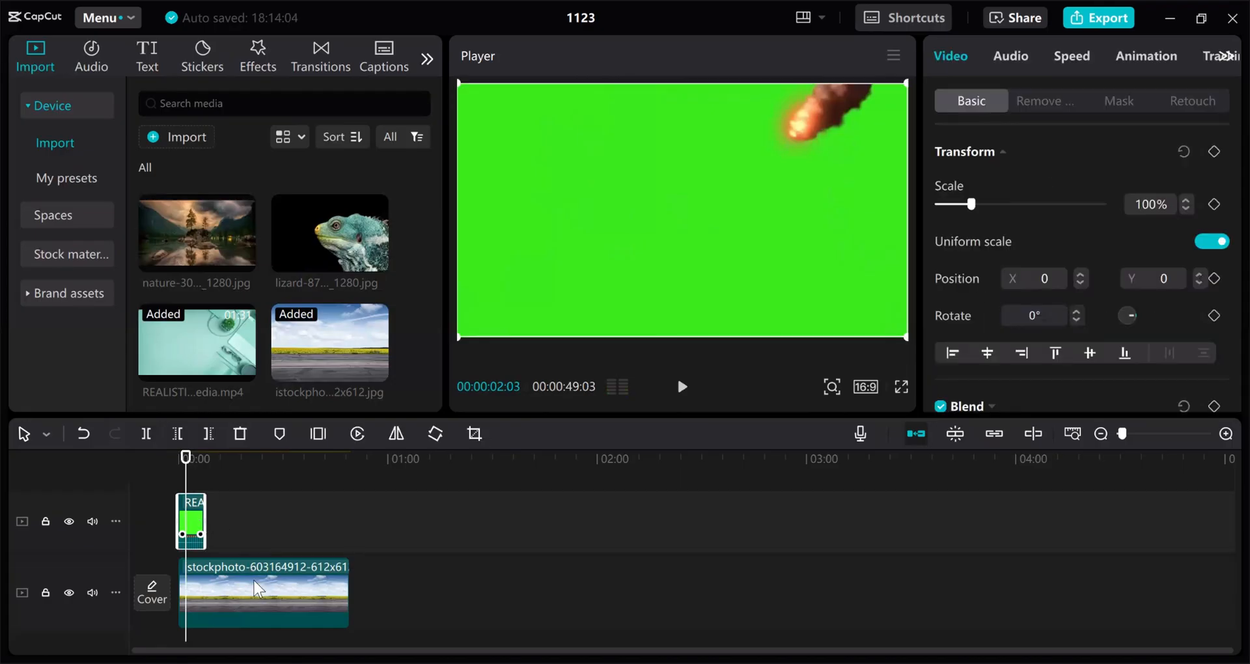
click(259, 588)
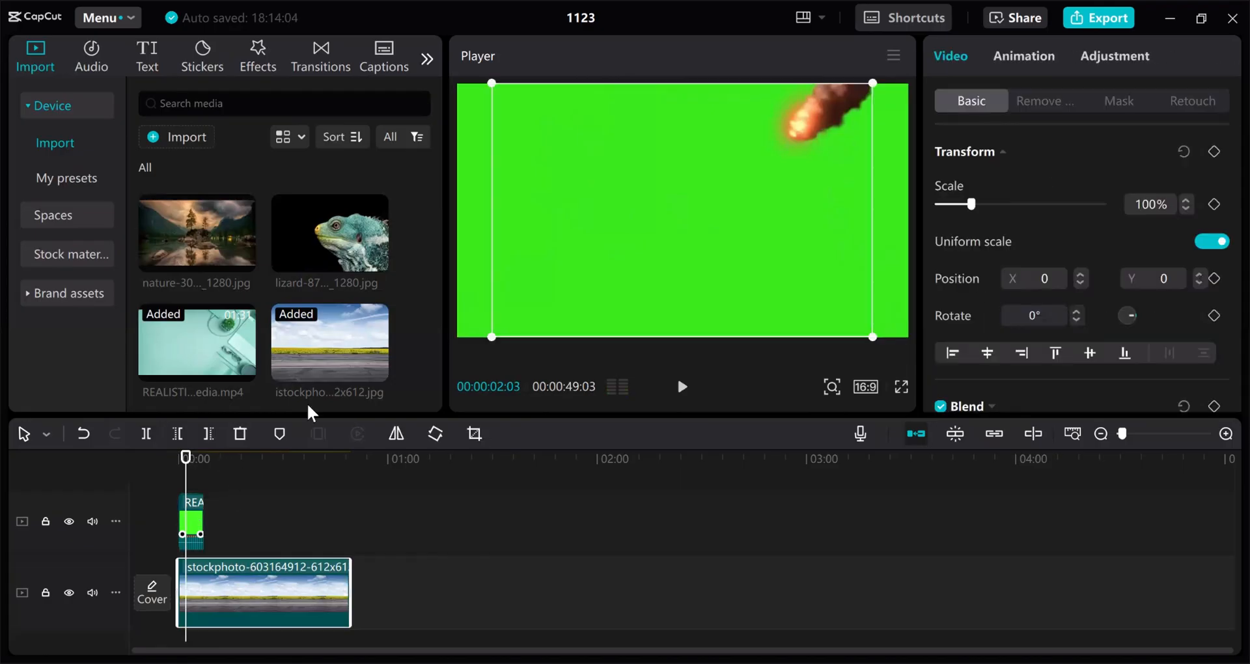
click(222, 468)
drag(493, 336, 417, 359)
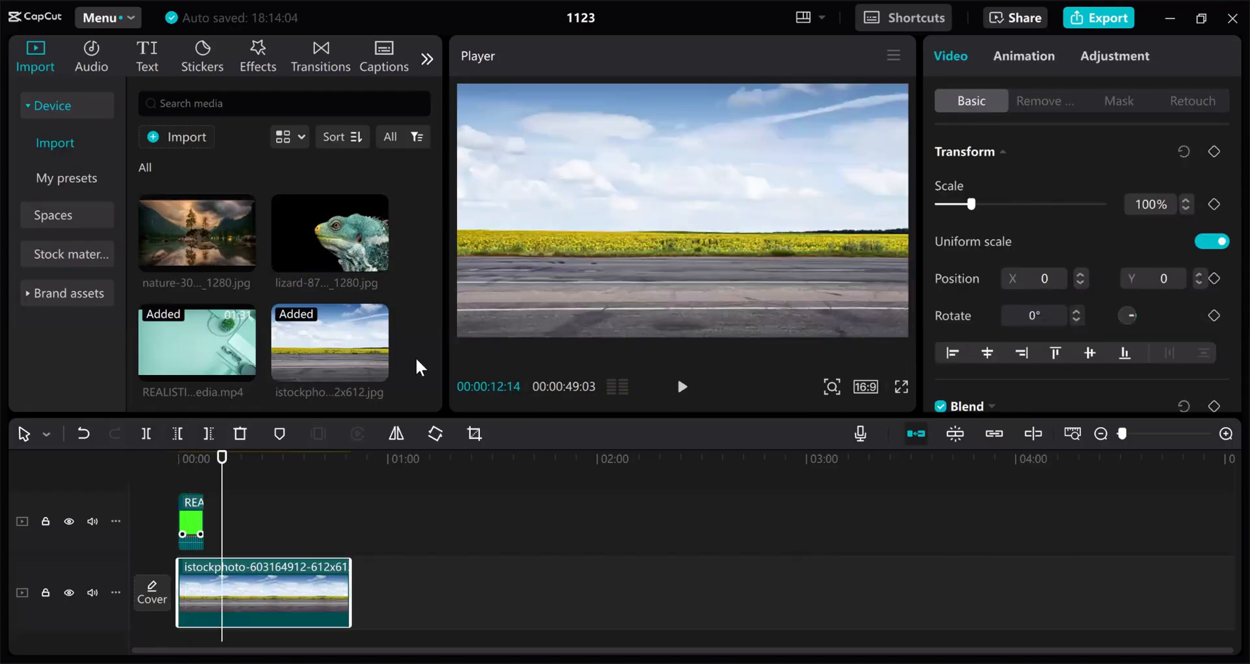
click(183, 465)
click(186, 524)
drag(183, 465, 190, 465)
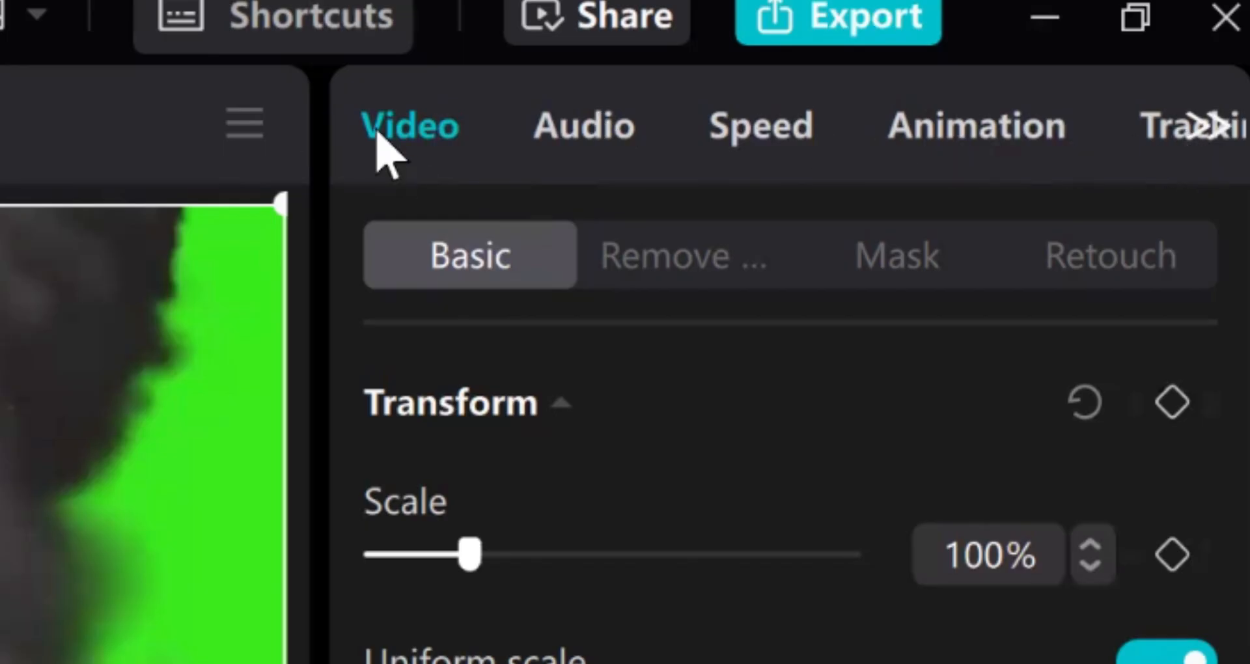
Tick Chroma key in the Remove BG options for the short meteor clip
click(761, 126)
click(448, 135)
click(740, 253)
click(918, 277)
click(1140, 257)
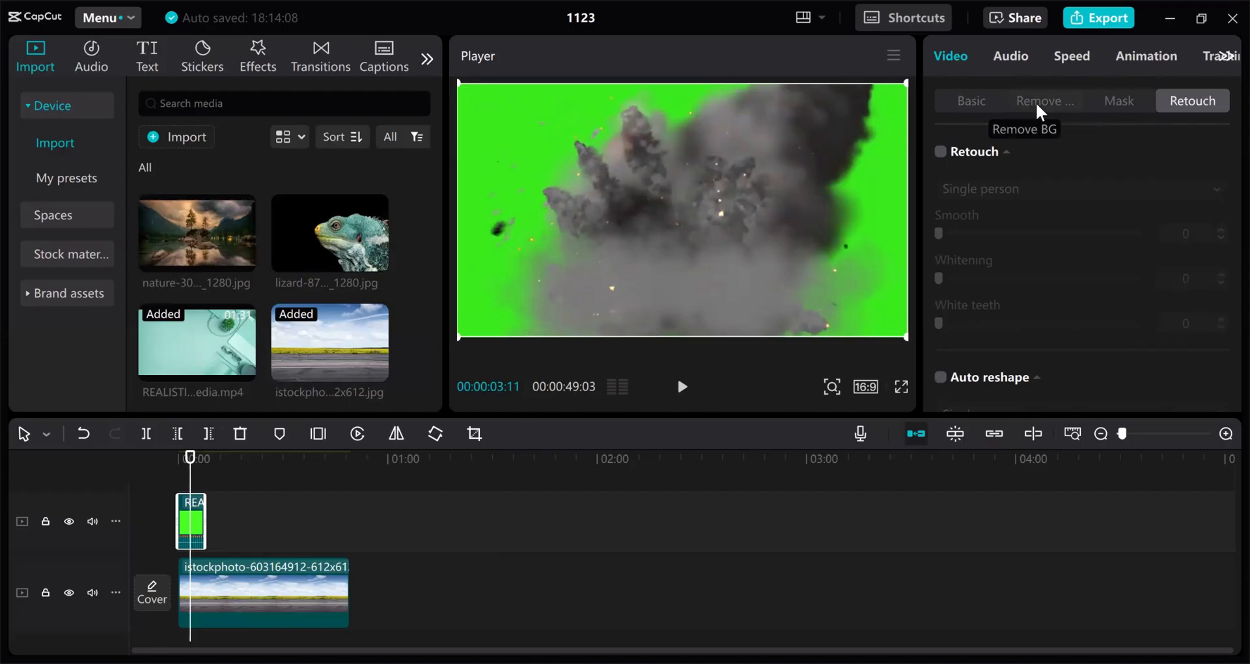
click(669, 279)
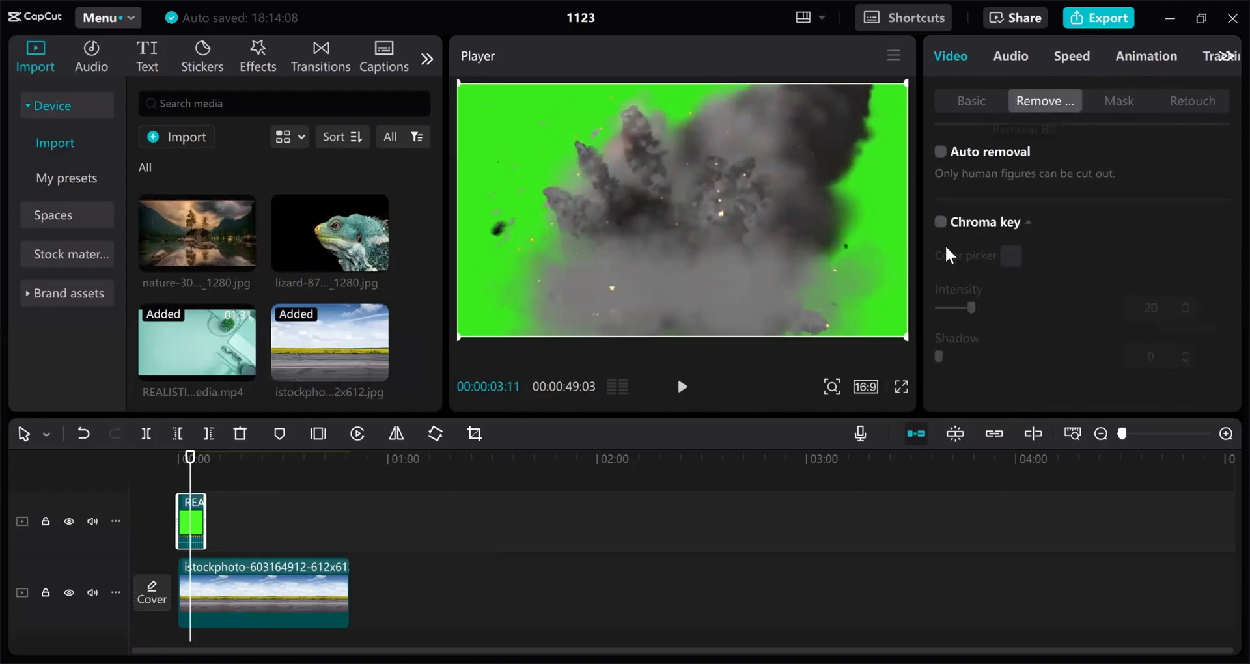
click(940, 222)
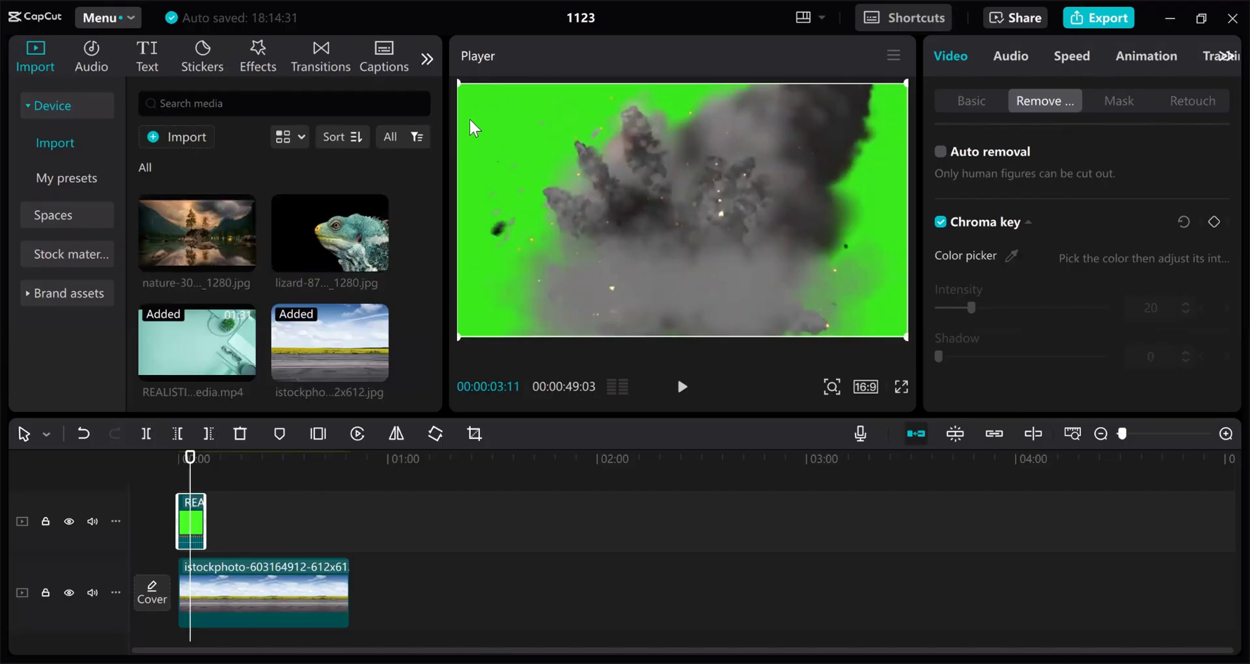
Sample the green backdrop with the color picker, preview it, and raise Intensity to 40 and Shadow to 64
click(1011, 255)
drag(642, 209, 493, 136)
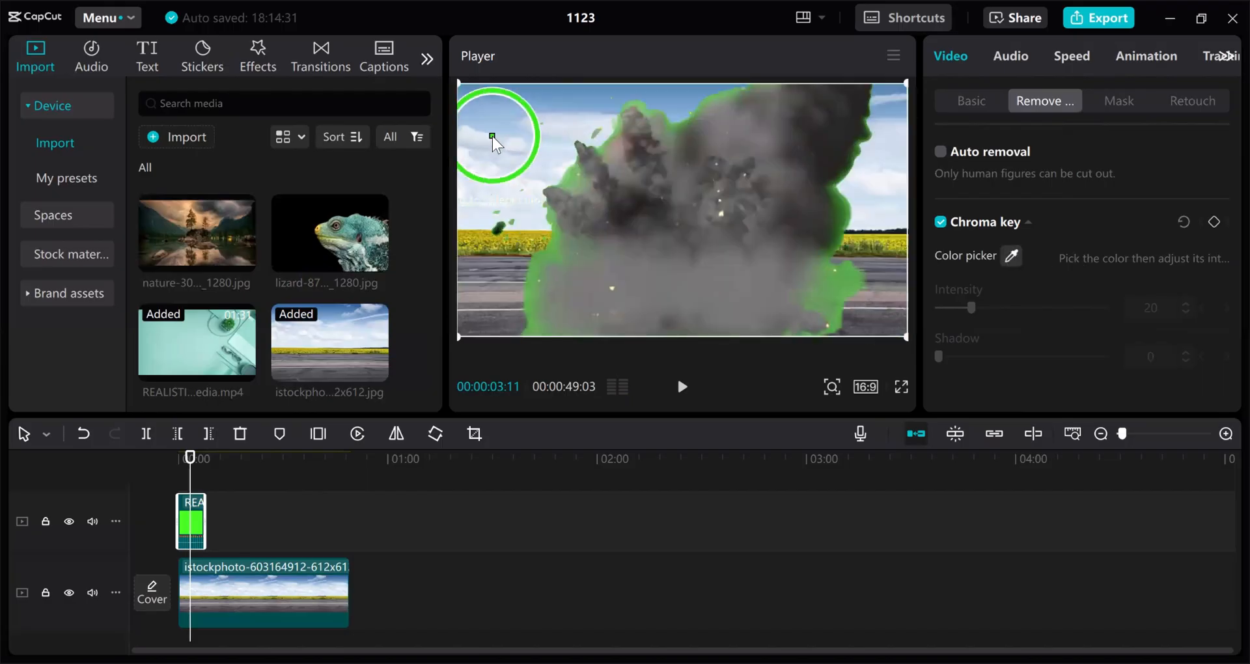
drag(192, 465, 181, 464)
key(space)
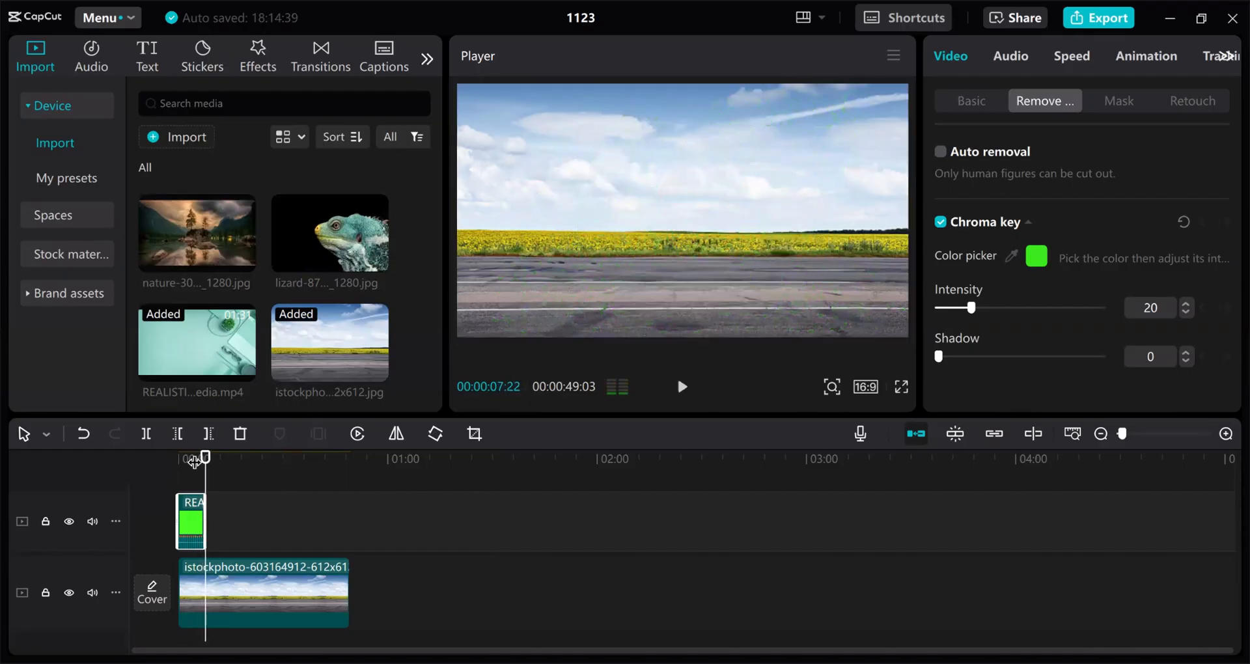
mouse_move(203, 457)
mouse_down()
mouse_move(190, 457)
mouse_move(202, 459)
mouse_up()
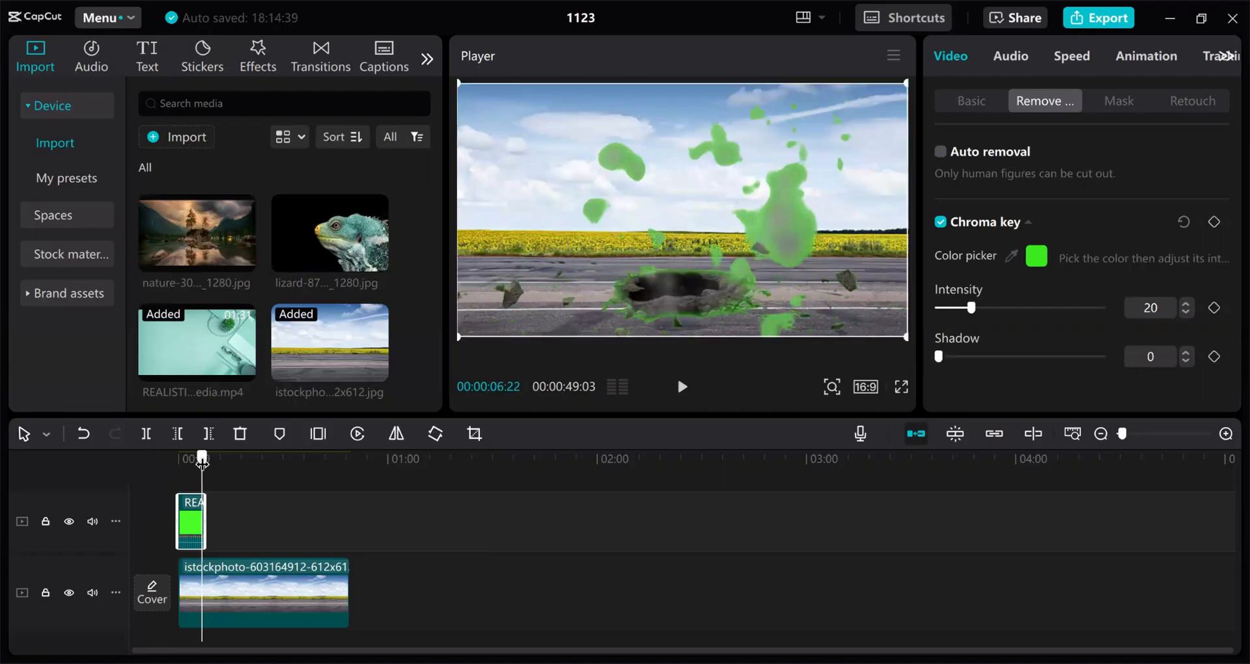
drag(982, 308, 1008, 324)
mouse_move(1049, 358)
mouse_down()
mouse_move(1085, 363)
mouse_move(1057, 360)
mouse_up()
Raise the key Intensity to 88 and play the composited explosion from 0:00
click(1056, 308)
drag(1071, 318, 1082, 316)
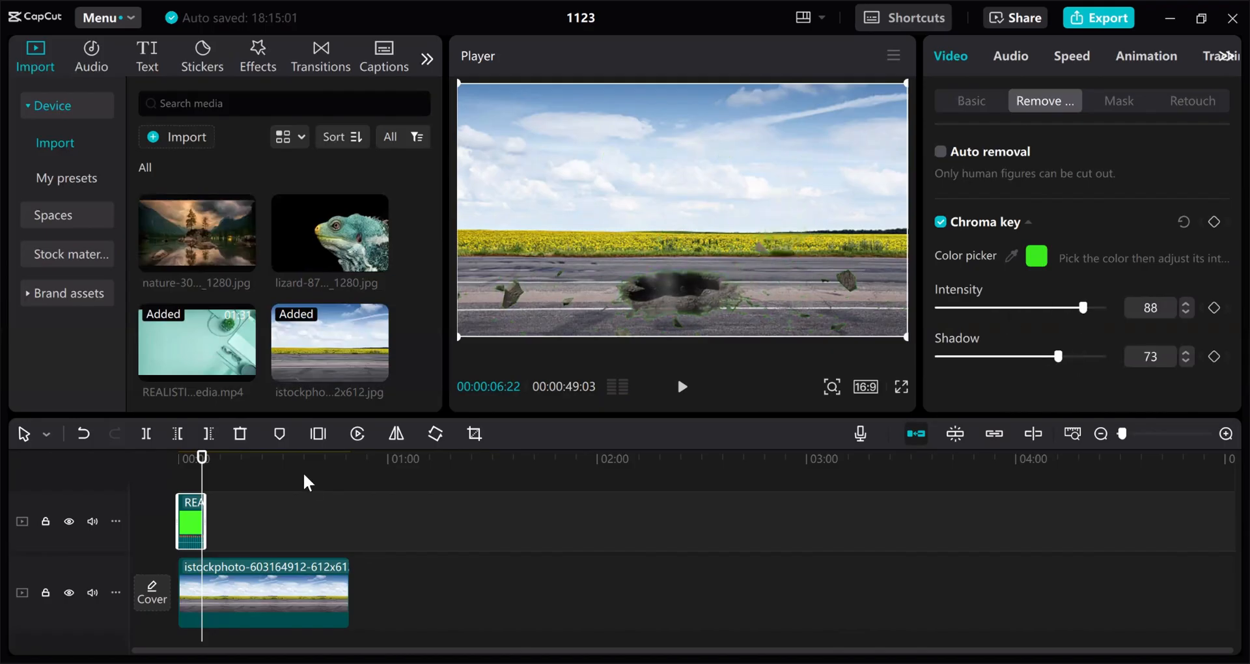
drag(203, 458, 144, 471)
key(space)
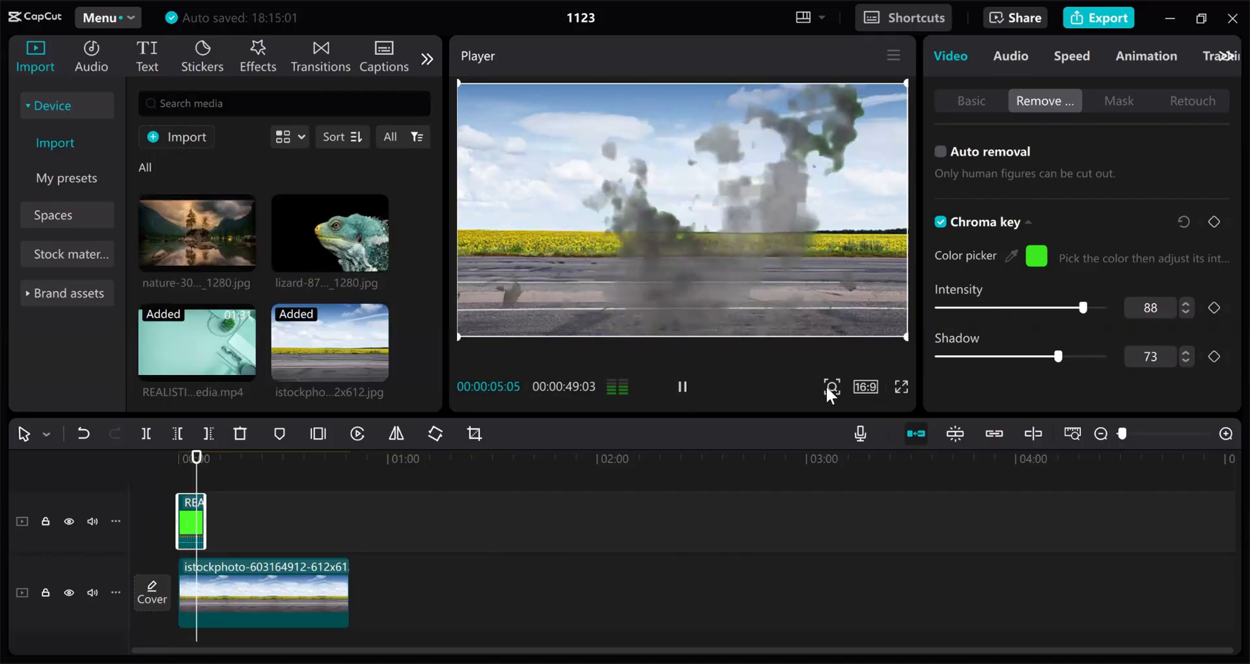
Trim the road photo's right edge so it ends with the explosion clip, then open Export
key(space)
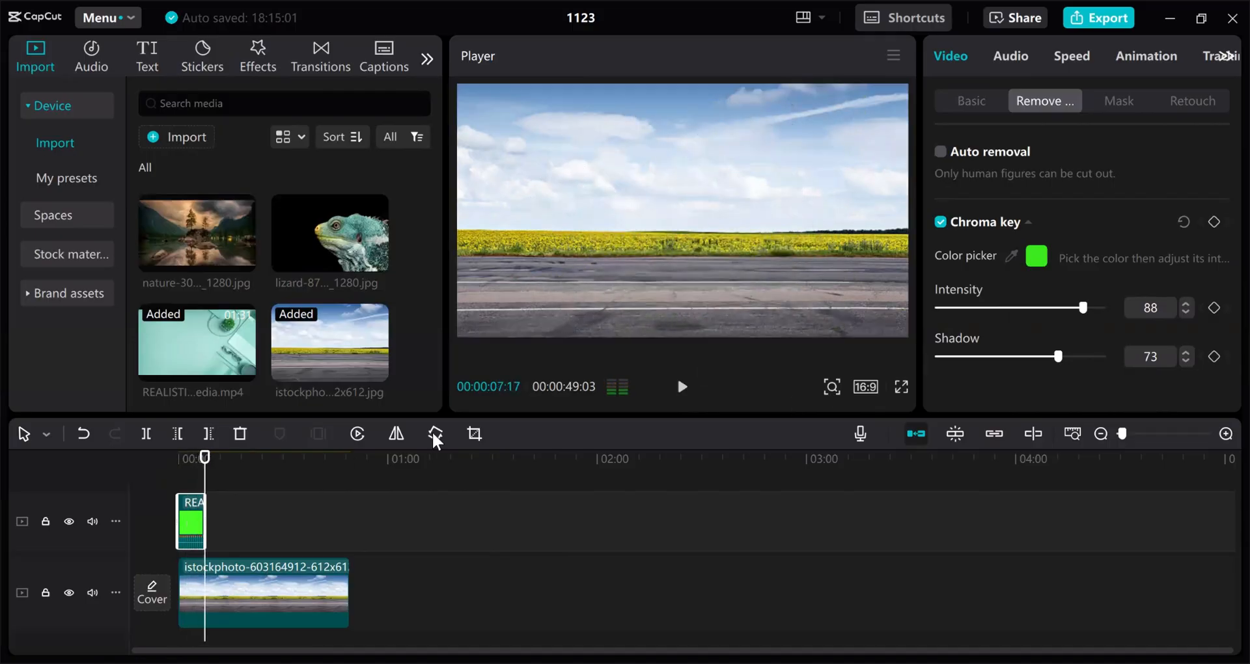
drag(207, 465, 202, 464)
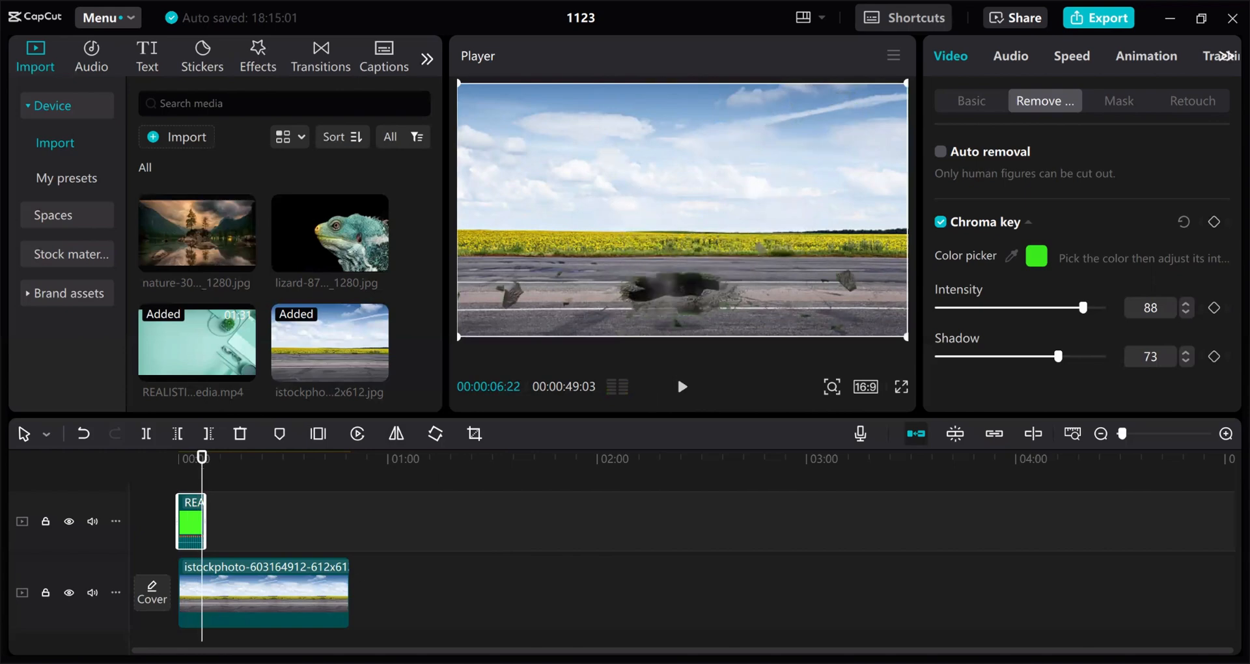
click(309, 581)
drag(352, 567, 203, 566)
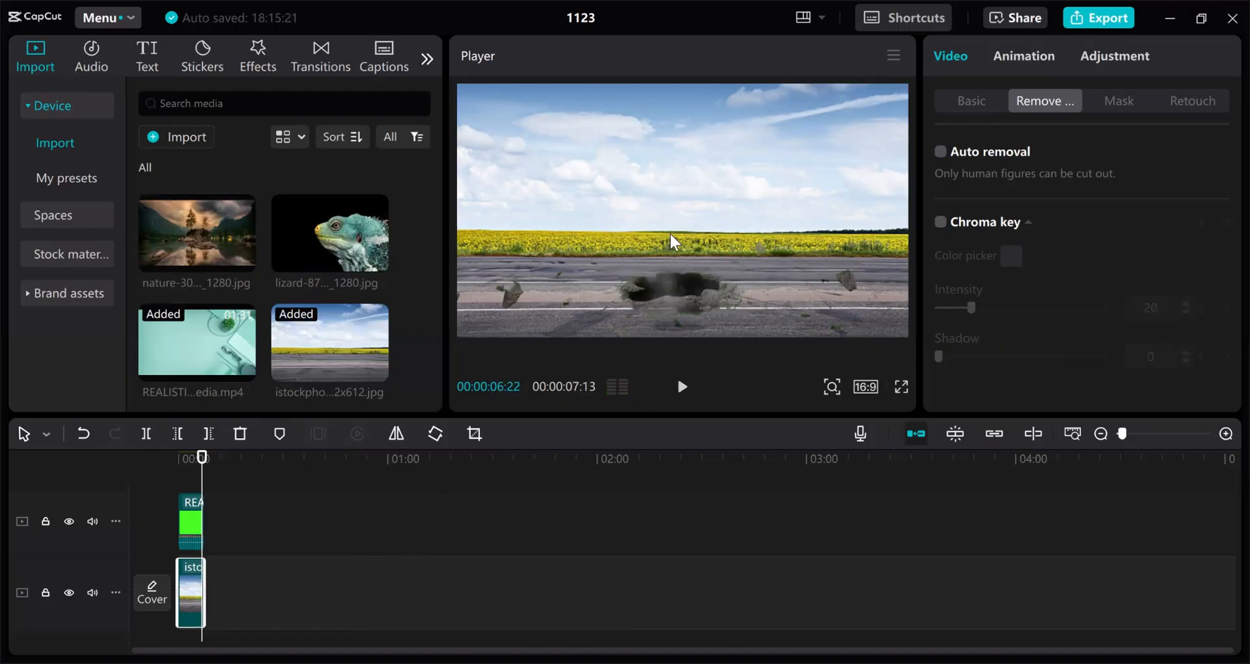
click(1094, 23)
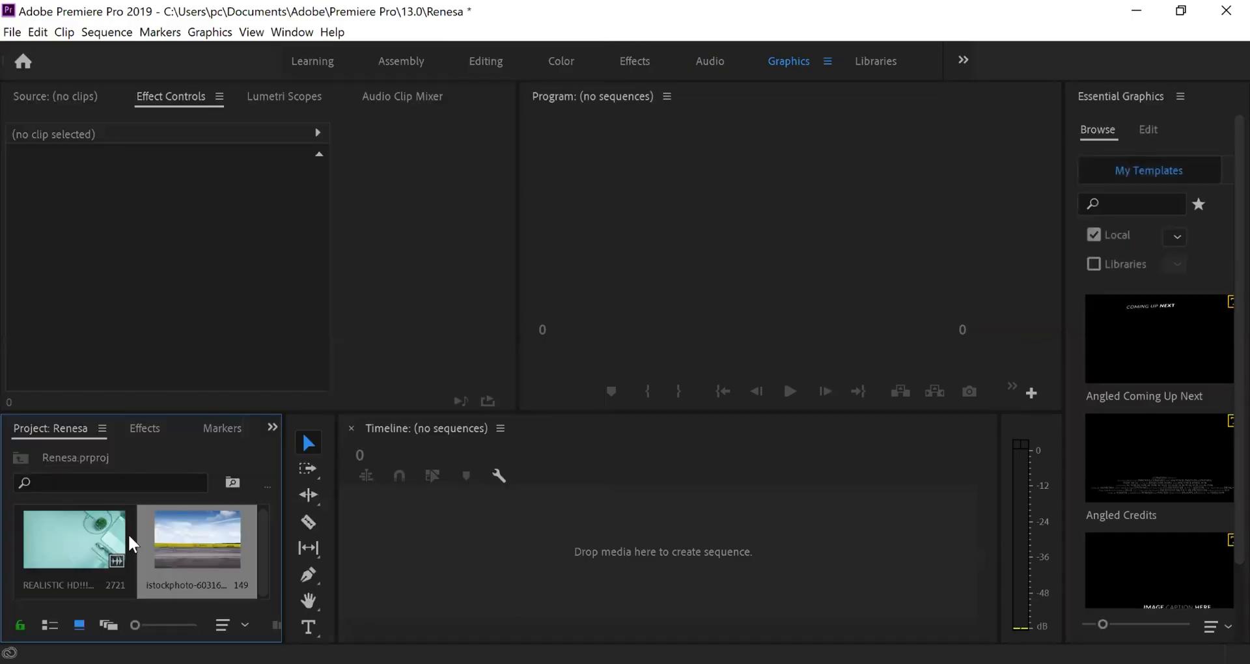
Drag the meteor clip into a new sequence and place the road image on V1
drag(131, 545, 650, 564)
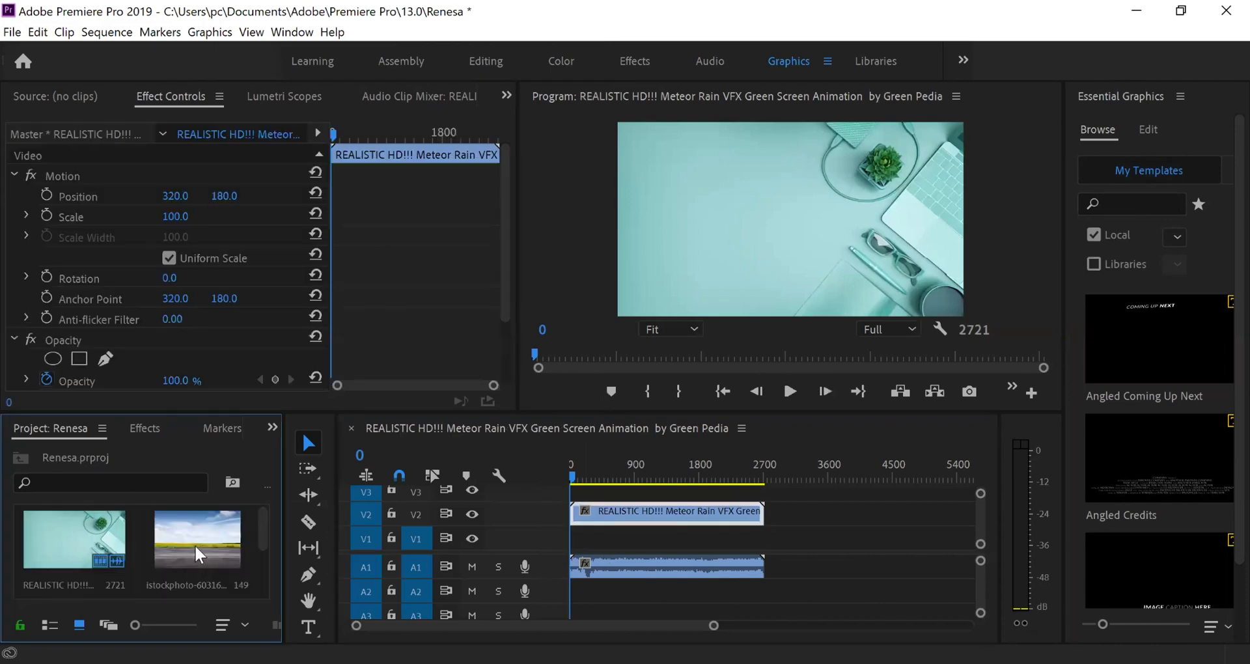
drag(195, 547, 873, 538)
Scale the V1 road image to 108.3 in the Program monitor and trim its end shorter
mouse_move(813, 485)
mouse_down()
mouse_move(799, 481)
mouse_move(814, 481)
mouse_up()
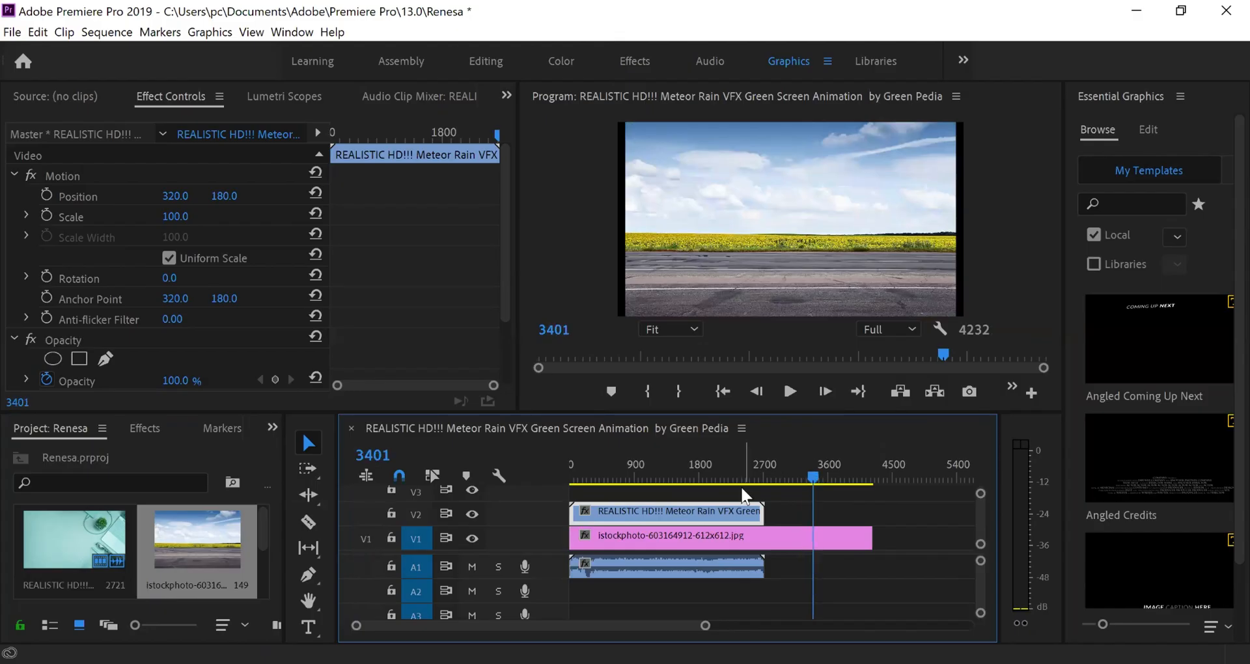
click(785, 527)
click(662, 199)
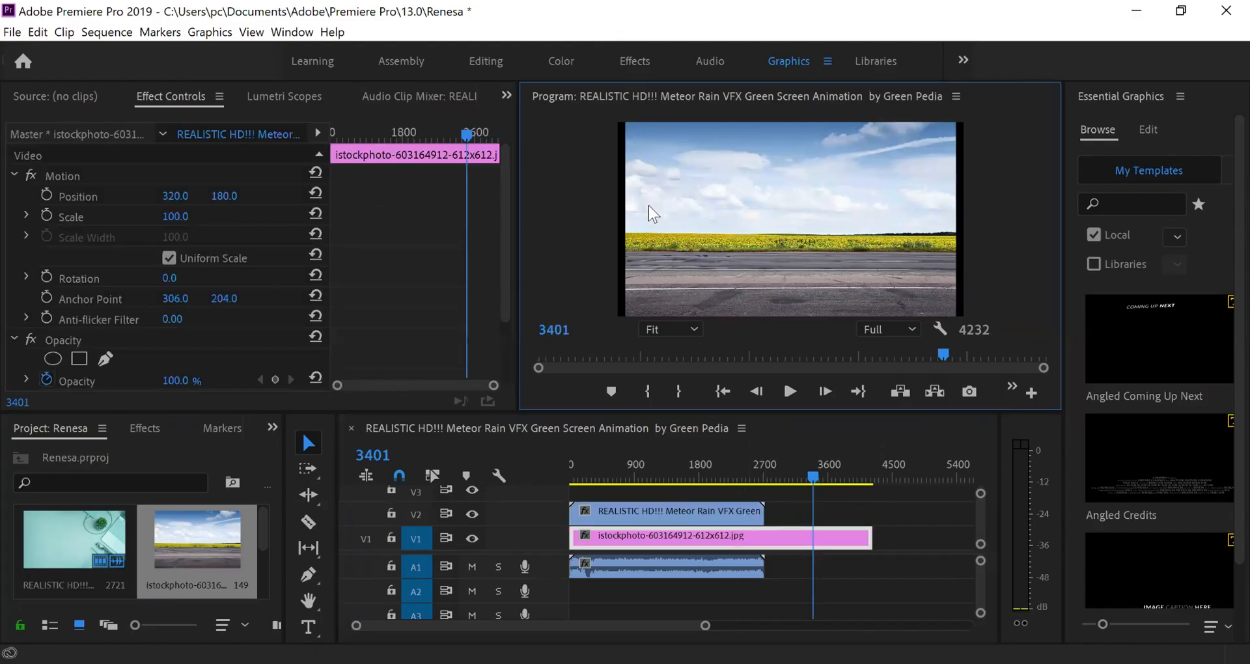
double_click(648, 205)
drag(625, 220, 612, 220)
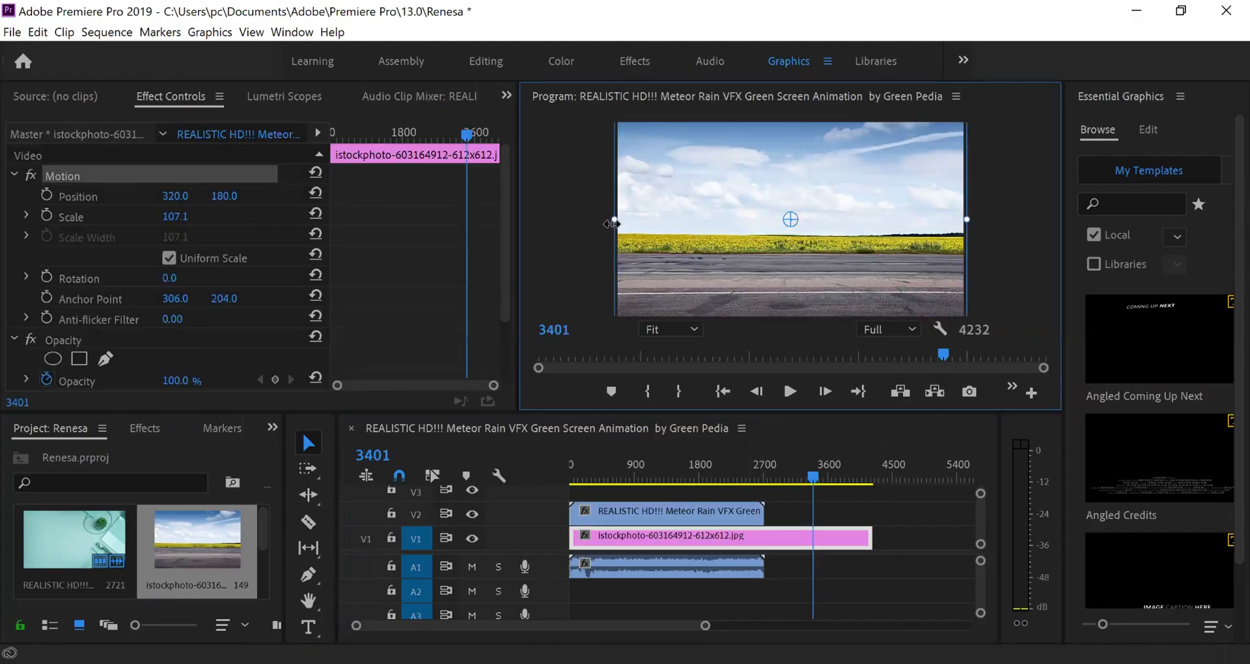
click(566, 251)
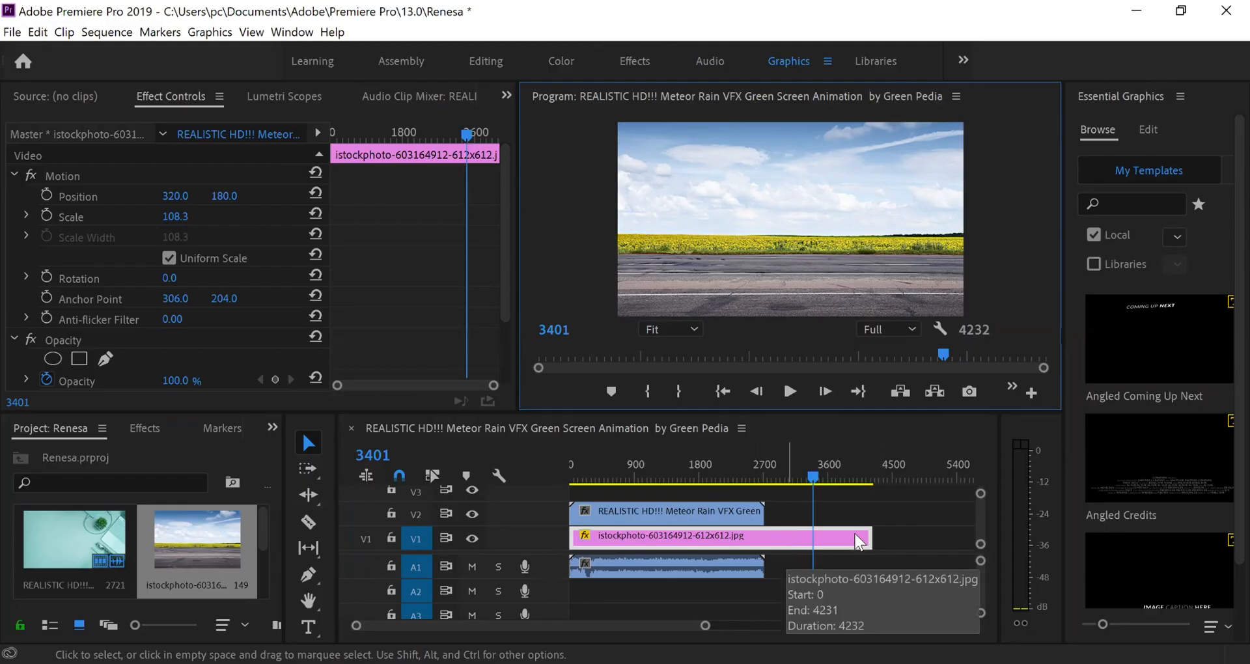
drag(868, 538, 825, 538)
click(638, 515)
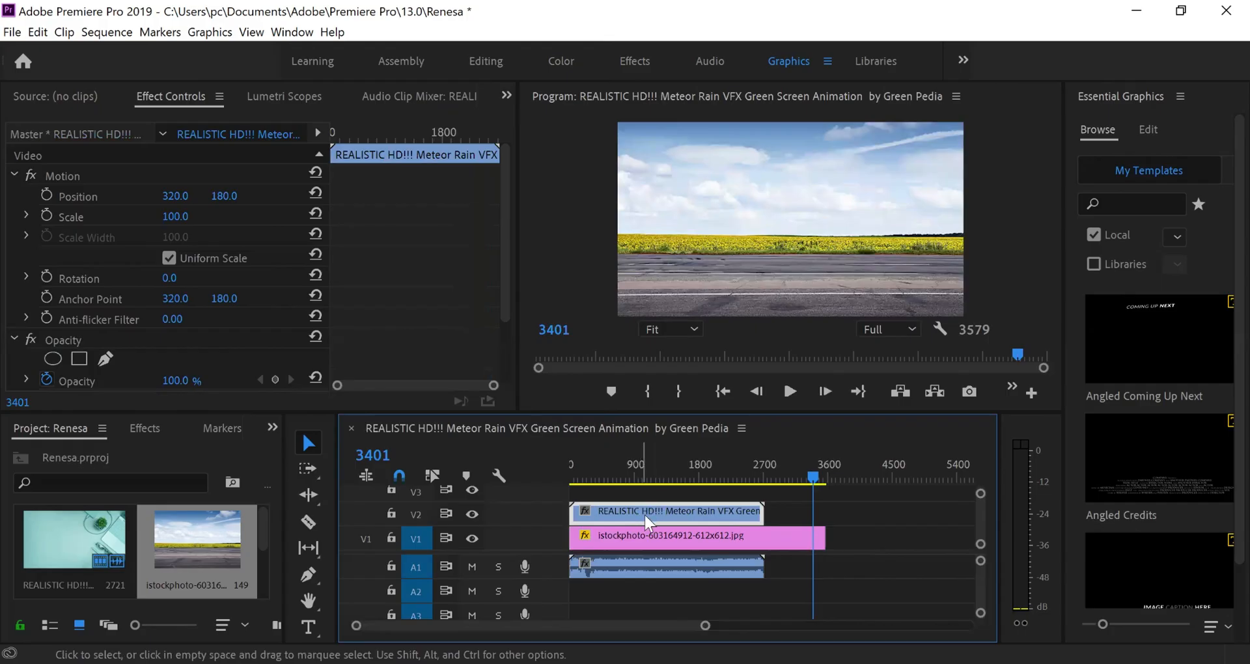
Bring the green-screen meteor clip back into view and turn on linked selection
mouse_move(603, 473)
mouse_down()
mouse_move(589, 490)
mouse_move(602, 495)
mouse_up()
right_click(646, 512)
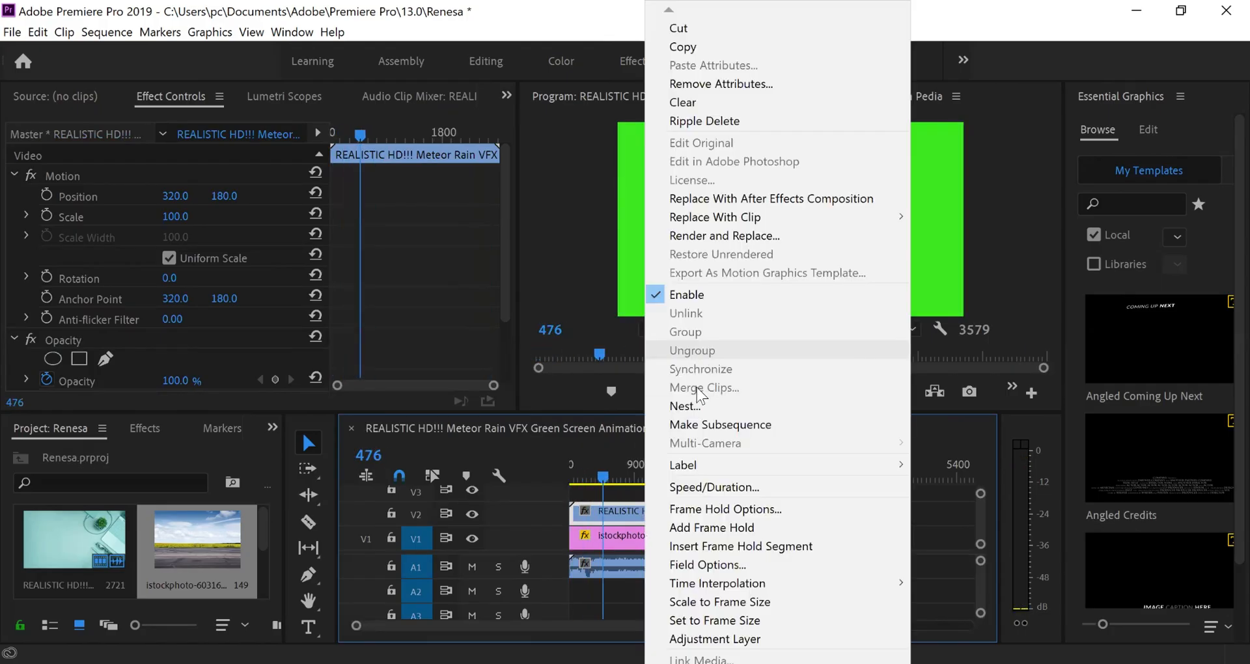
click(605, 496)
click(433, 475)
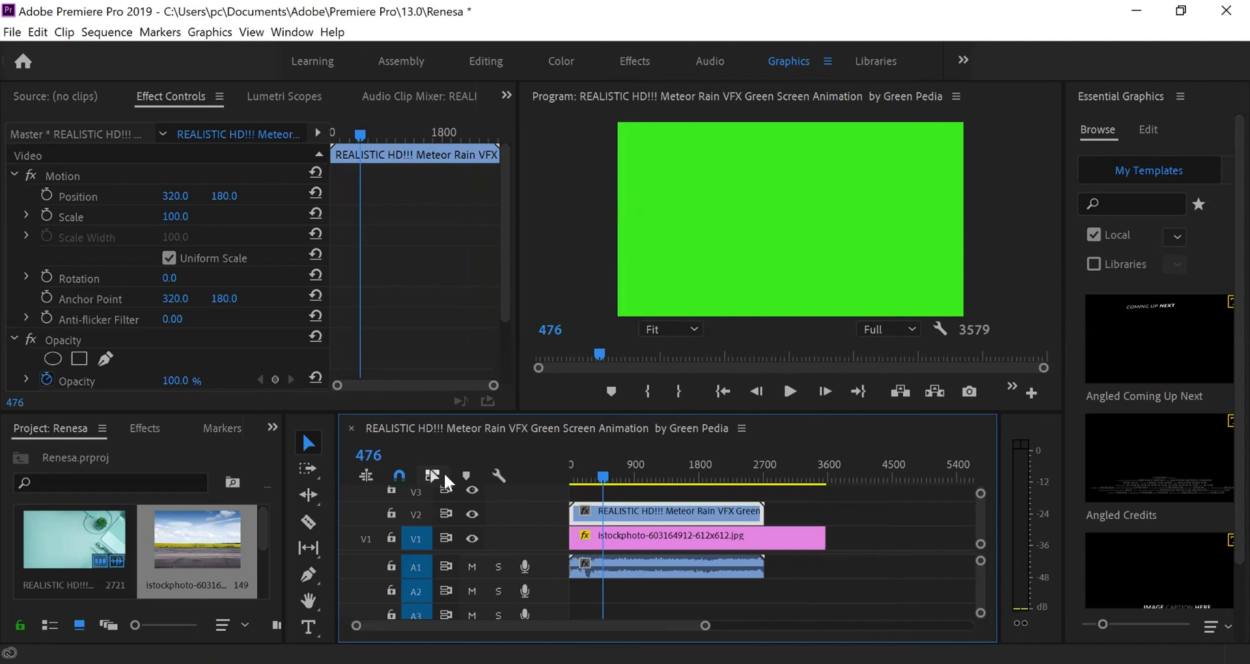
click(366, 475)
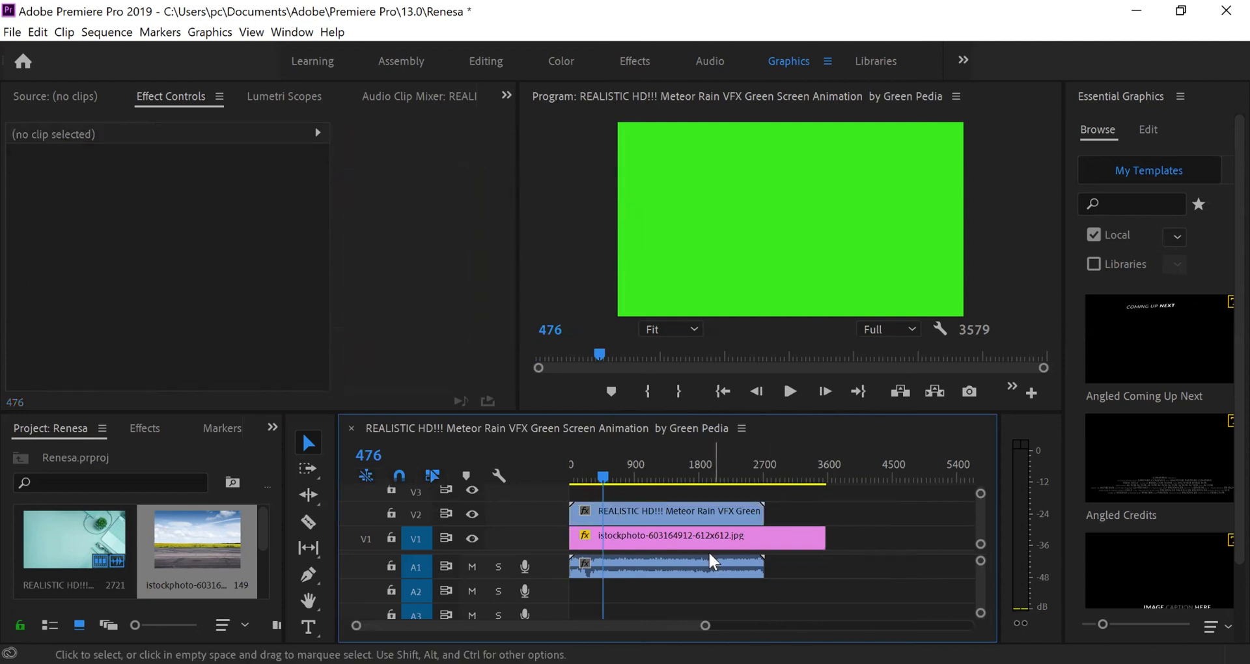
Unlink the meteor clip's audio from its video and delete the audio on A1
click(704, 521)
right_click(700, 513)
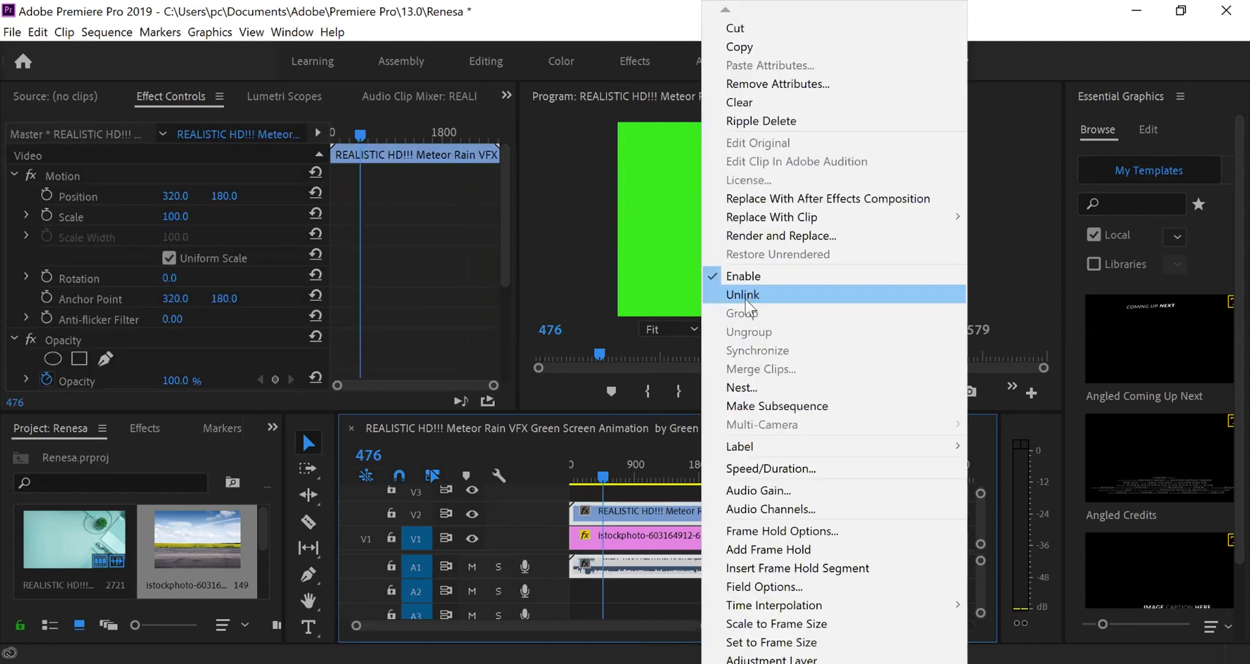
click(745, 294)
click(704, 567)
key(Delete)
Scroll the audio tracks into view, select the V2 meteor clip, and pick the Razor Tool
mouse_move(633, 523)
mouse_down()
mouse_move(505, 517)
mouse_move(634, 517)
mouse_up()
scroll(669, 609, down, 10)
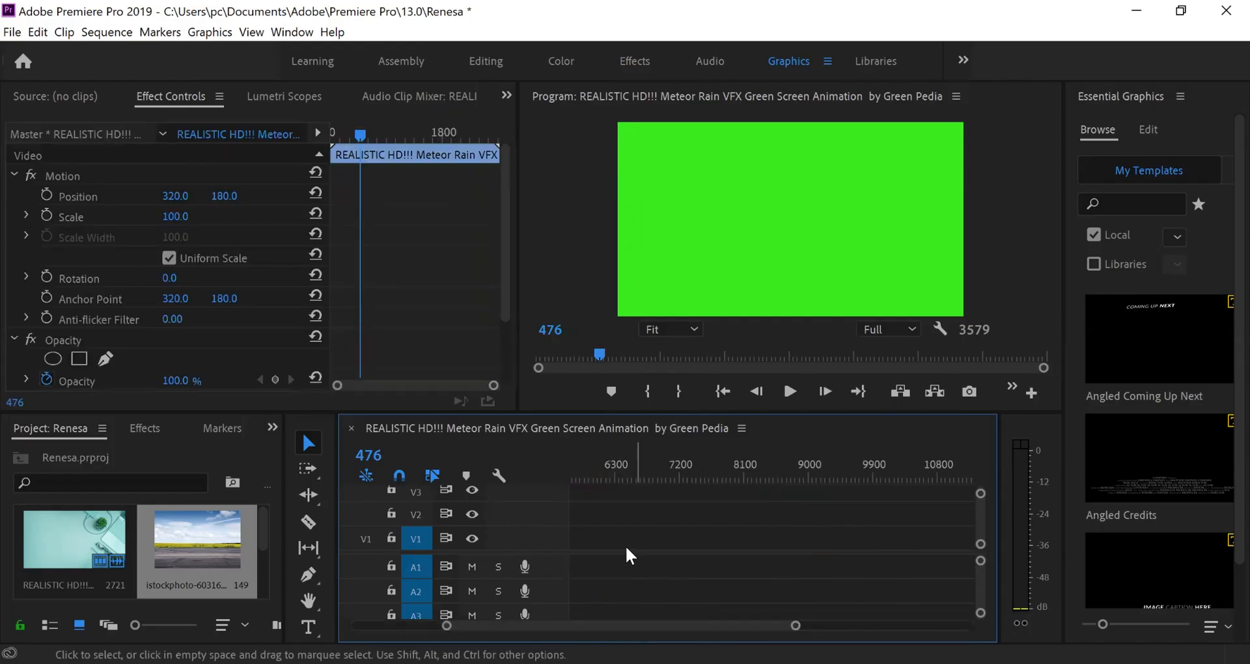
drag(612, 617, 514, 627)
click(649, 516)
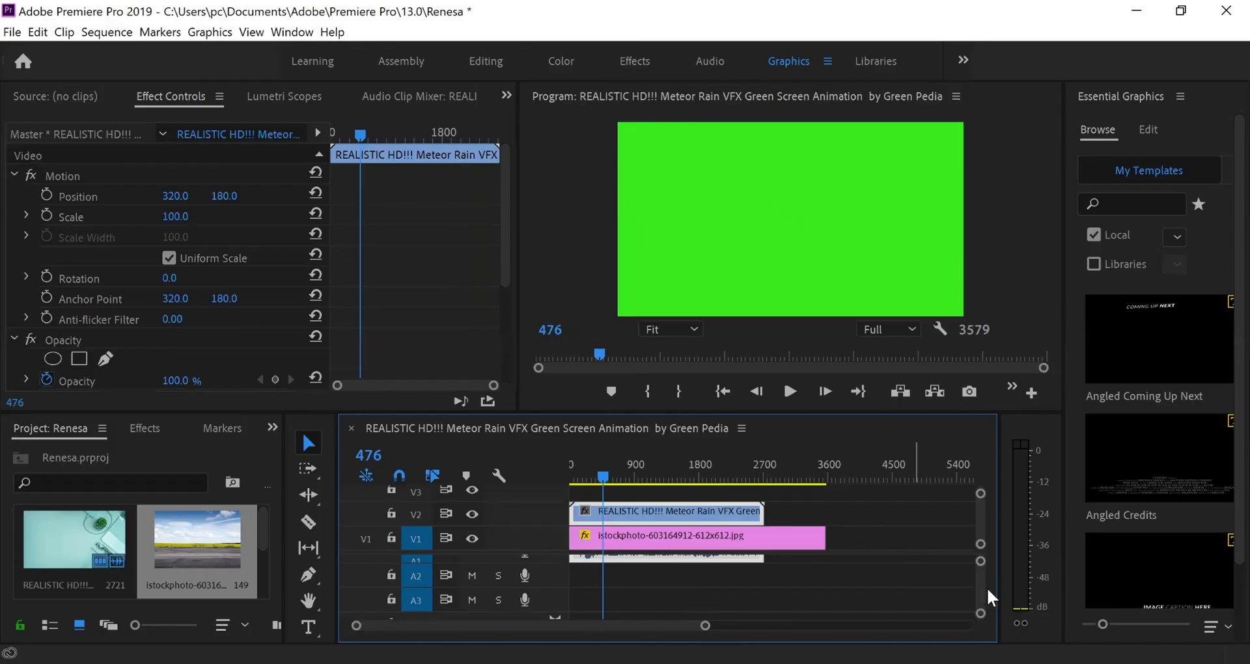
drag(983, 582, 972, 531)
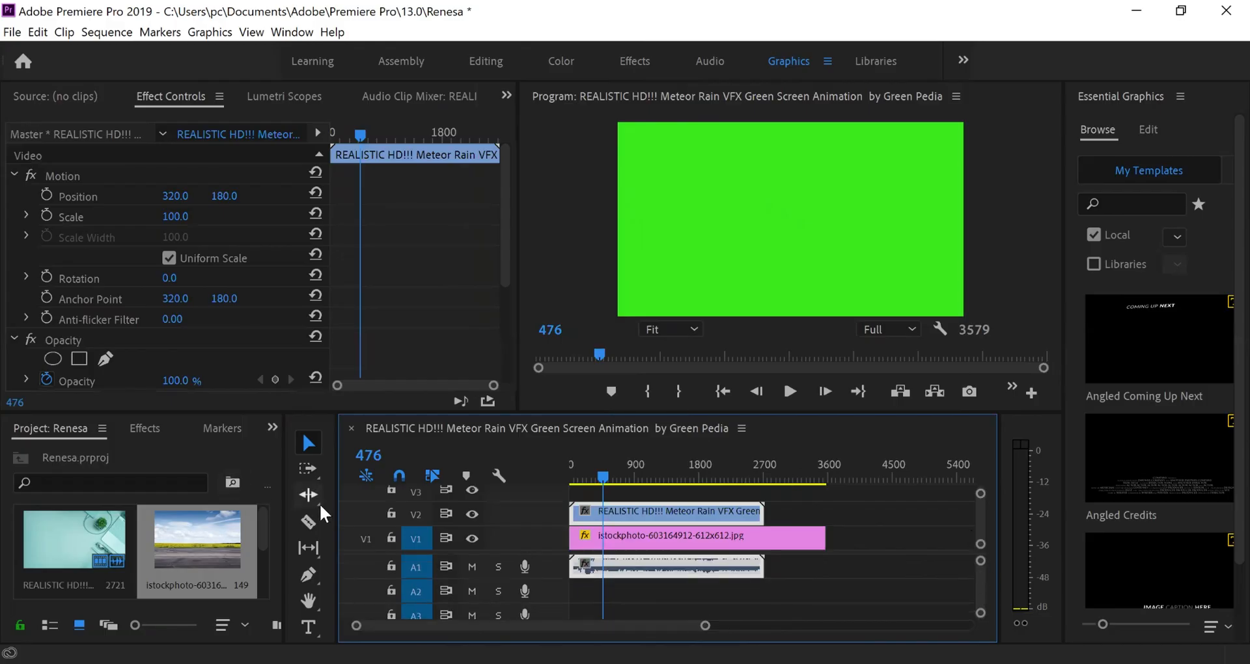
click(310, 521)
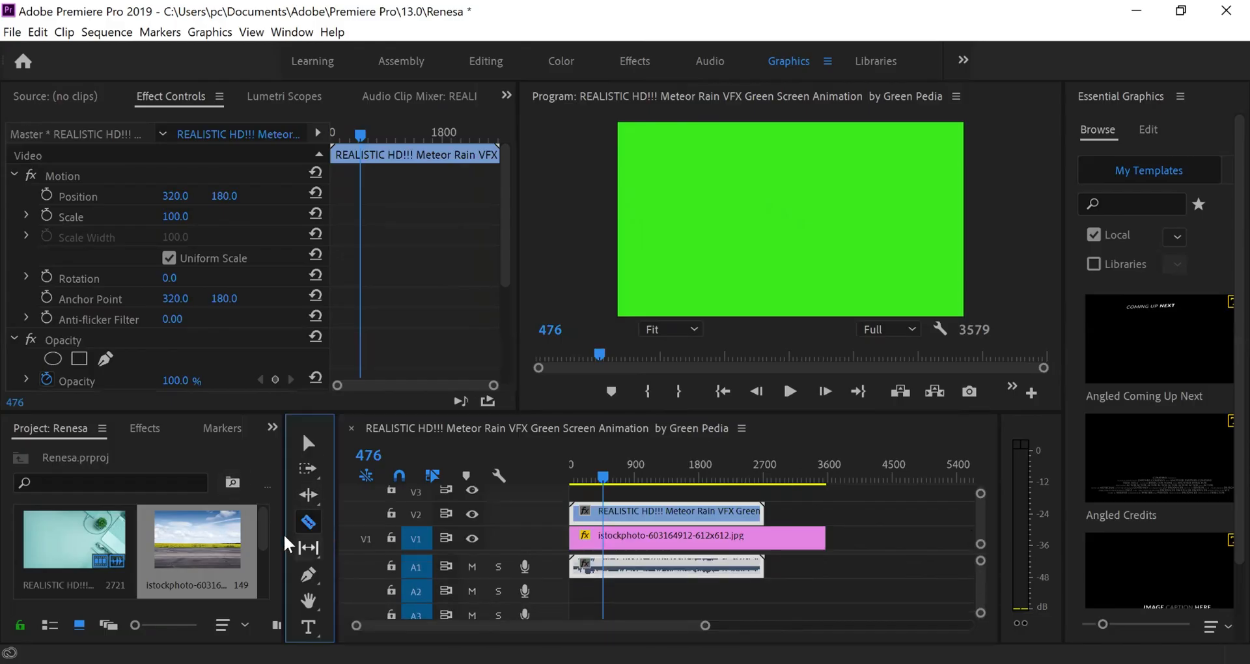
Scrub to just before the meteor appears and razor-cut V2 at frame 476
click(605, 488)
drag(606, 489, 609, 490)
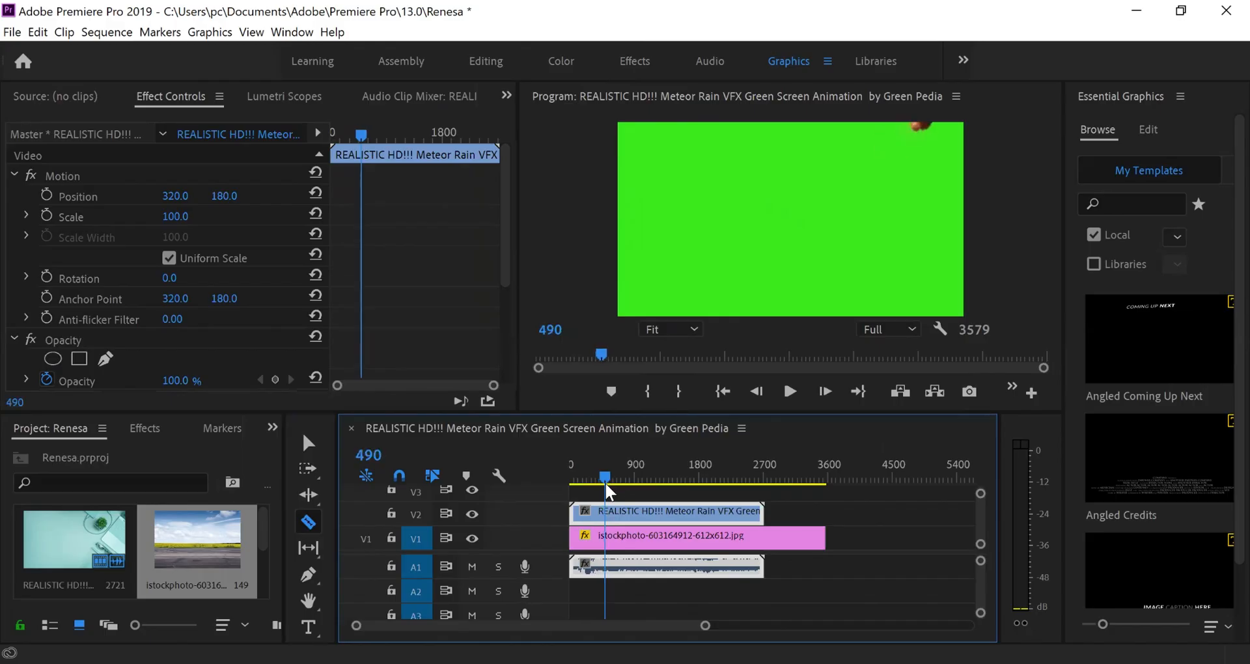
drag(606, 489, 604, 489)
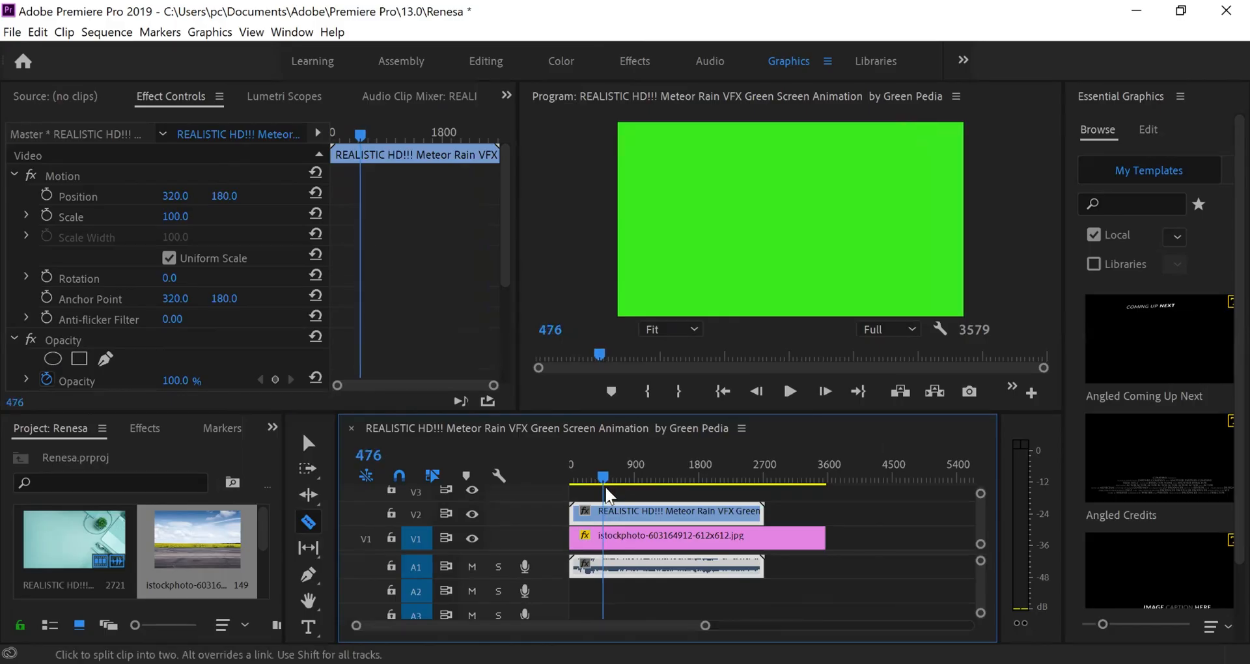
click(605, 512)
Ripple-delete the empty lead-in so the meteor clip starts at the sequence beginning
key(v)
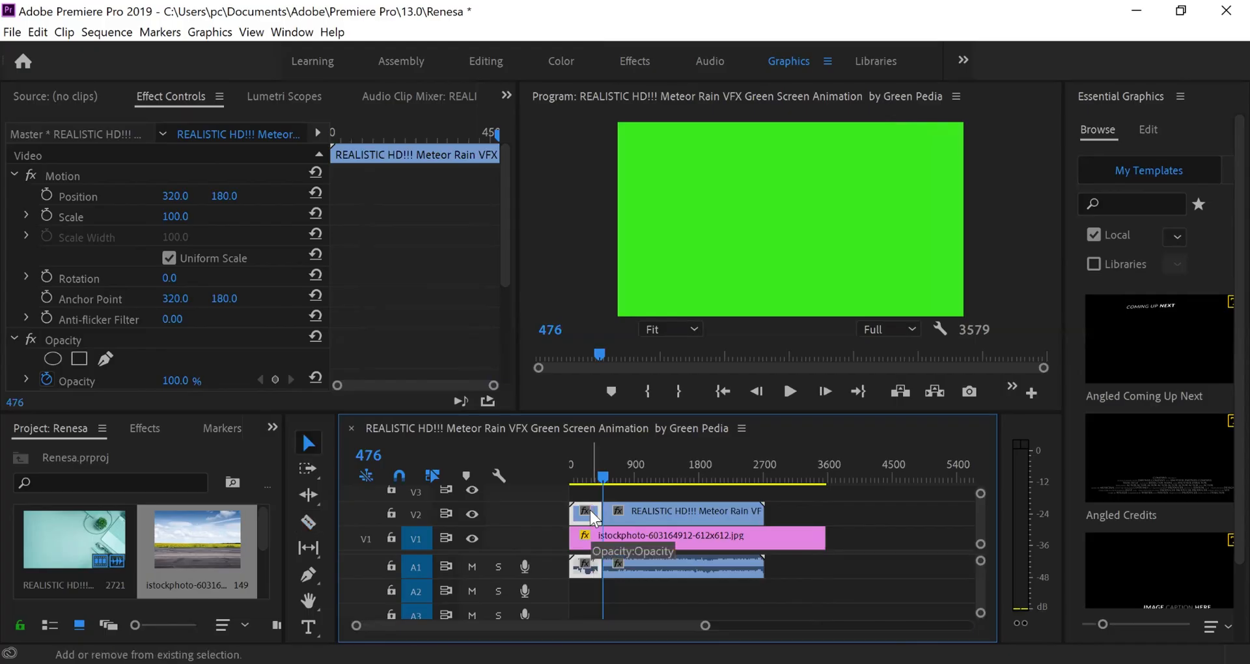
key(shift+Delete)
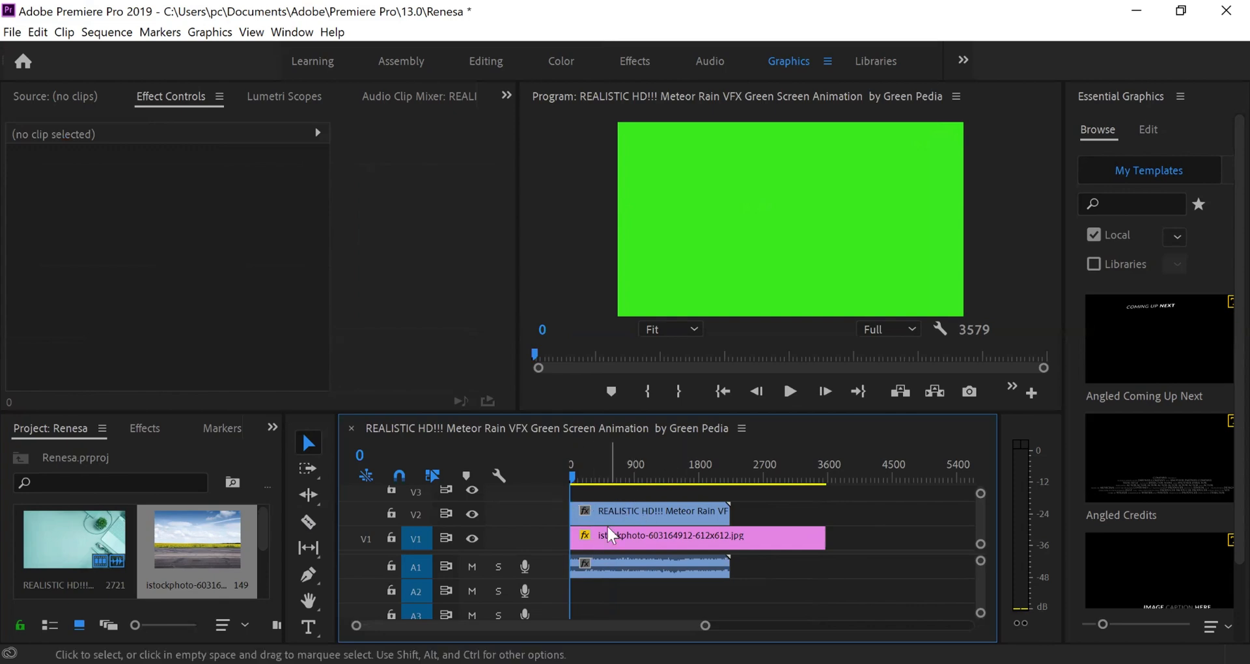
key(ctrl+z)
click(586, 518)
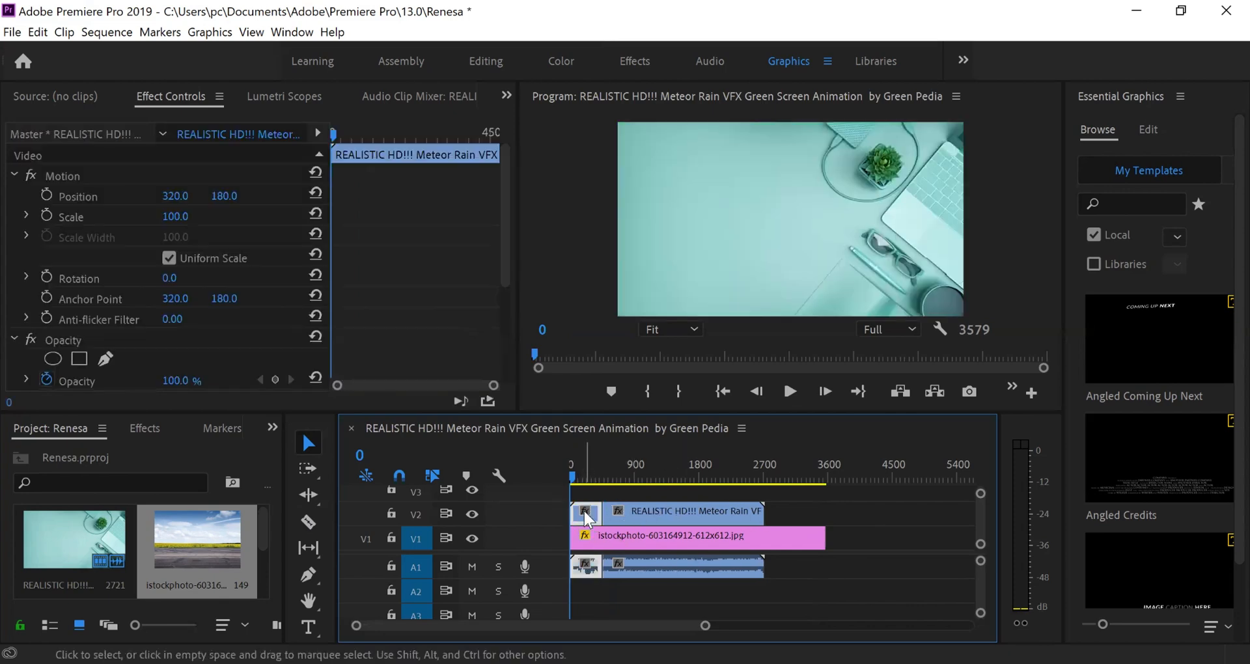
key(Delete)
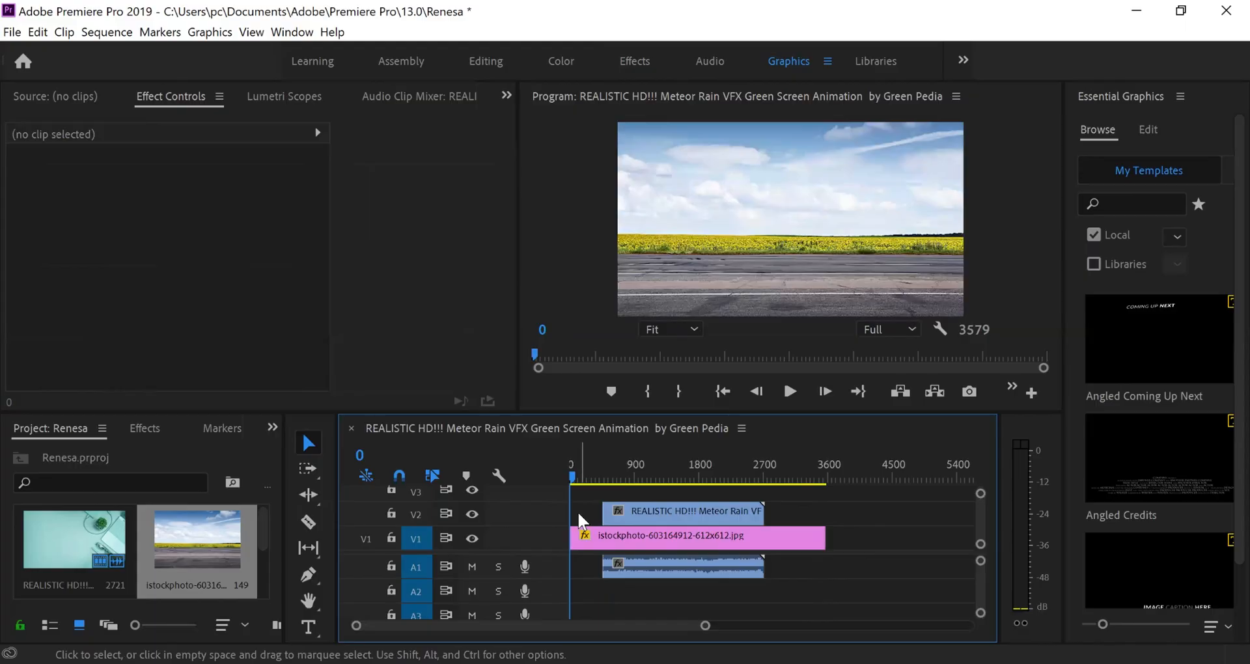
key(ctrl+z)
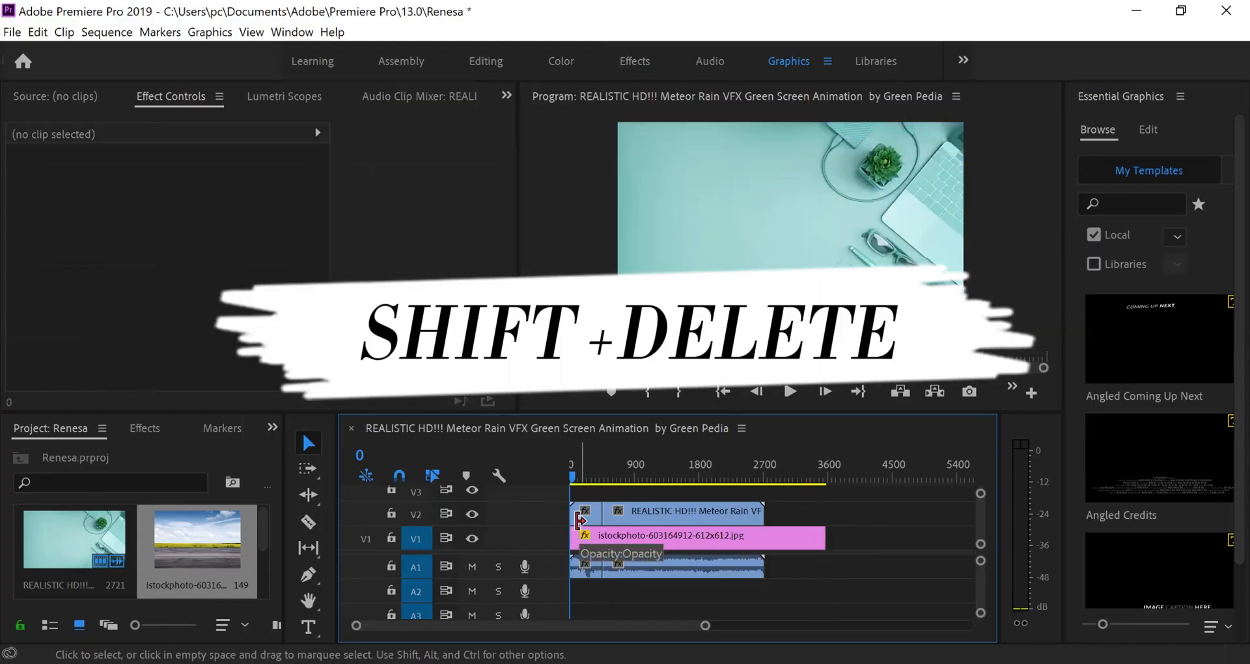
click(580, 519)
key(shift+Delete)
click(602, 514)
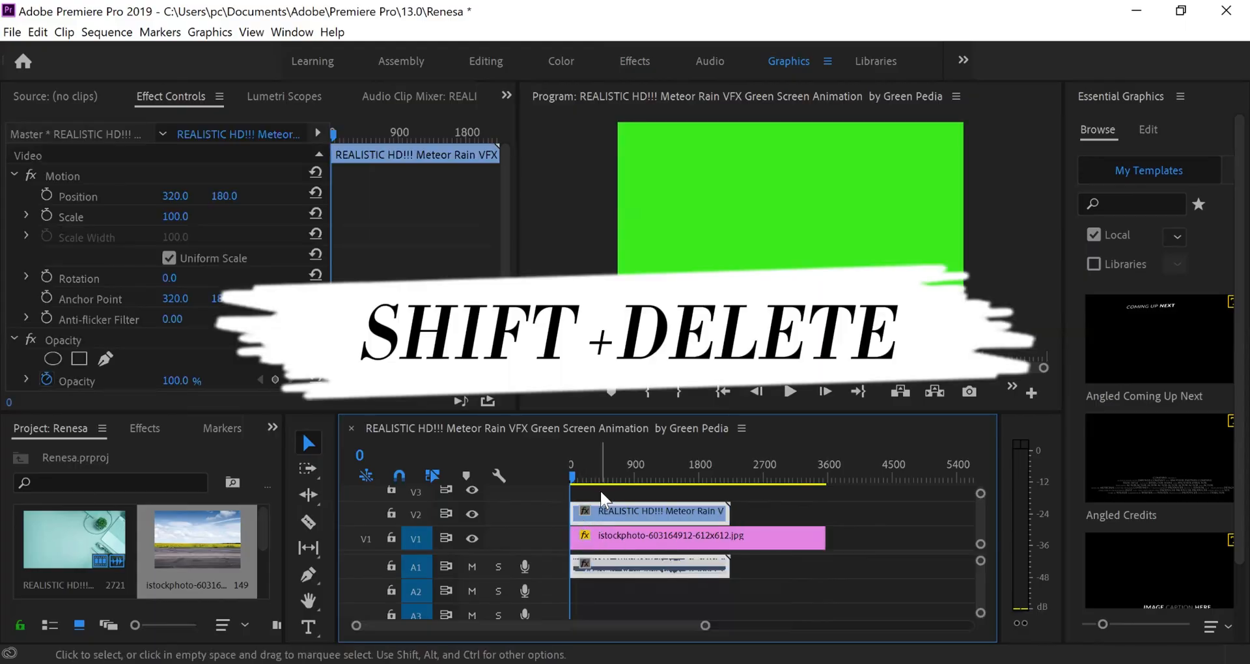
Play to just after impact, cut the meteor clip at frame 191, and delete the tail
drag(572, 478, 579, 474)
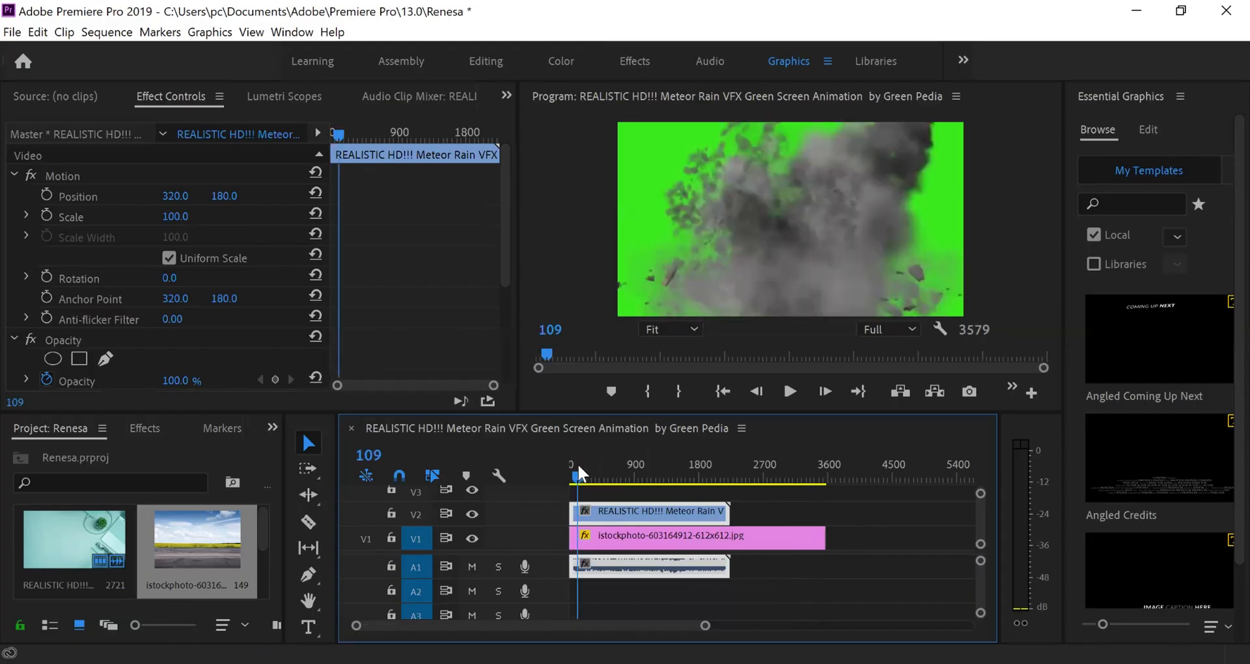
key(space)
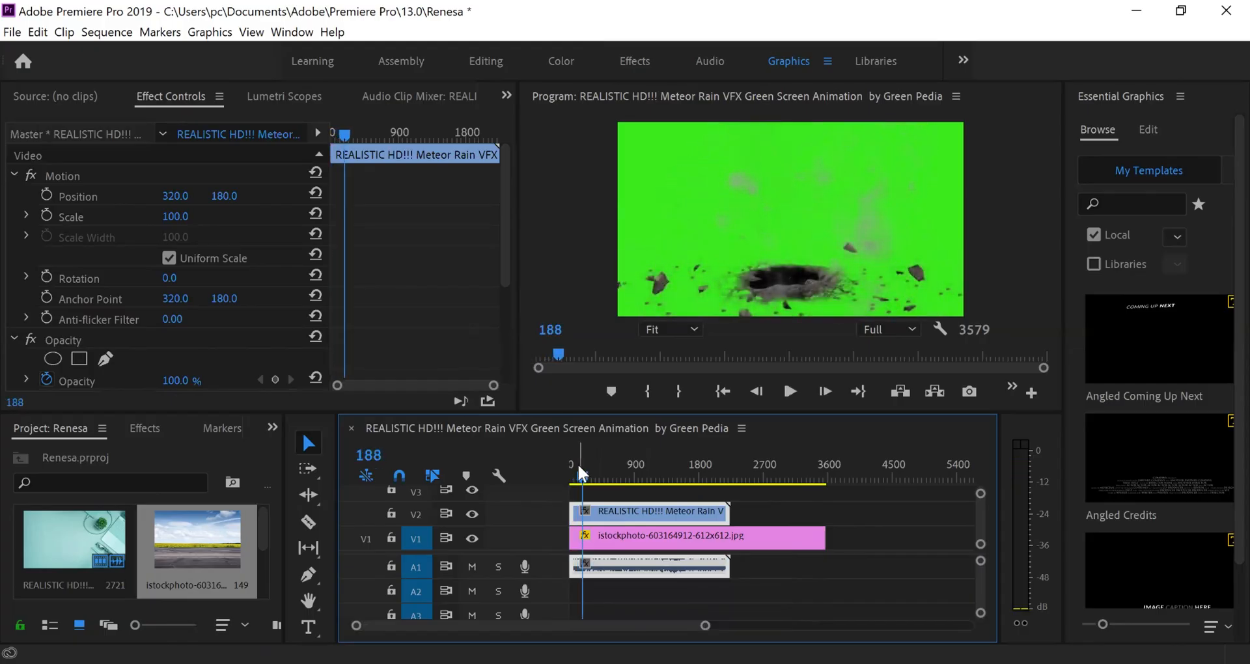
key(space)
key(Left)
key(c)
click(585, 513)
key(v)
click(592, 513)
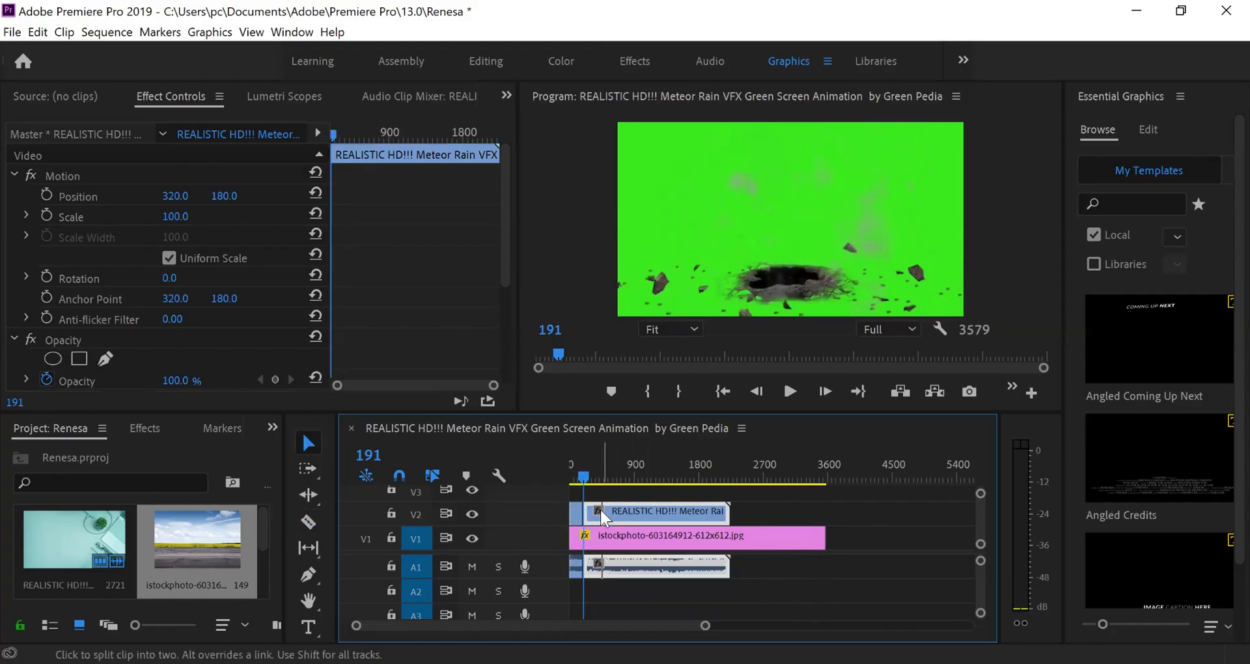
key(Delete)
key(Left)
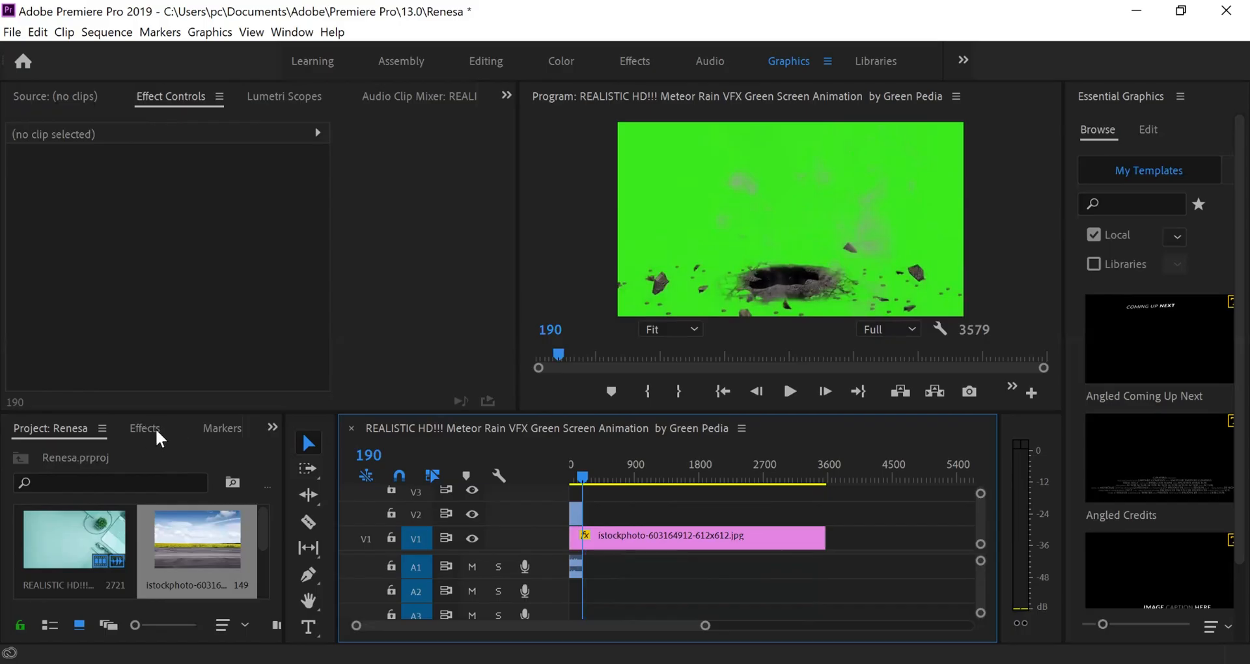
Show the Effects panel in place of the project bin and search it for 'ultra key'
click(267, 429)
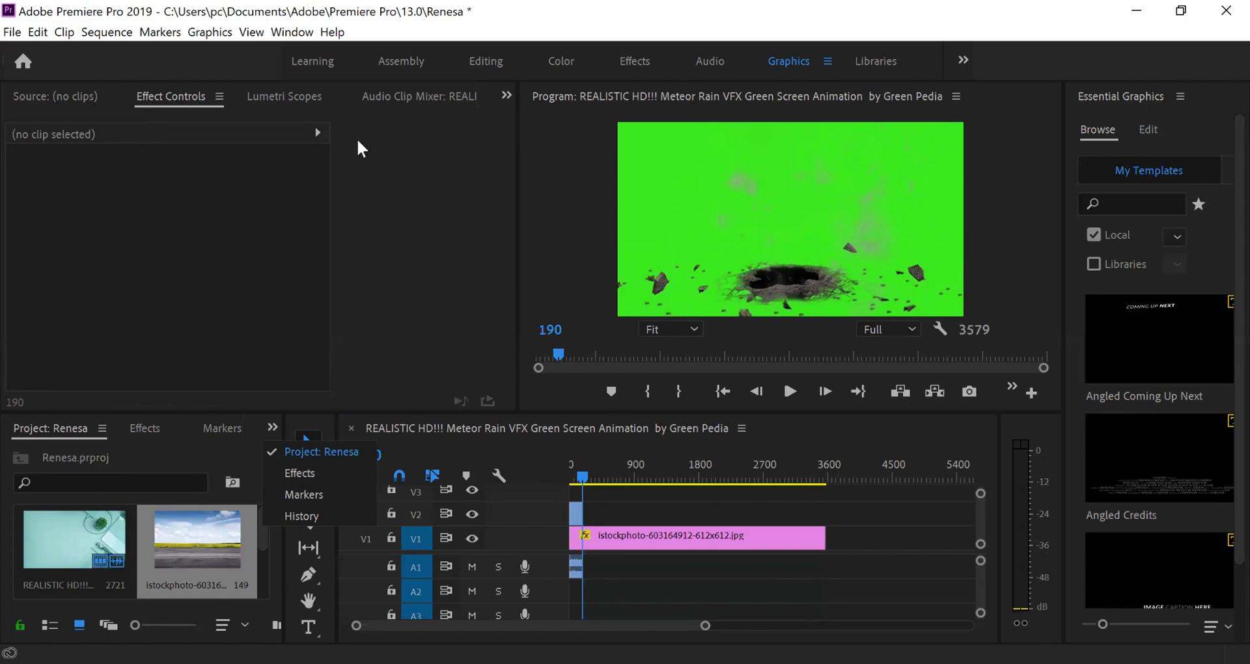
click(292, 32)
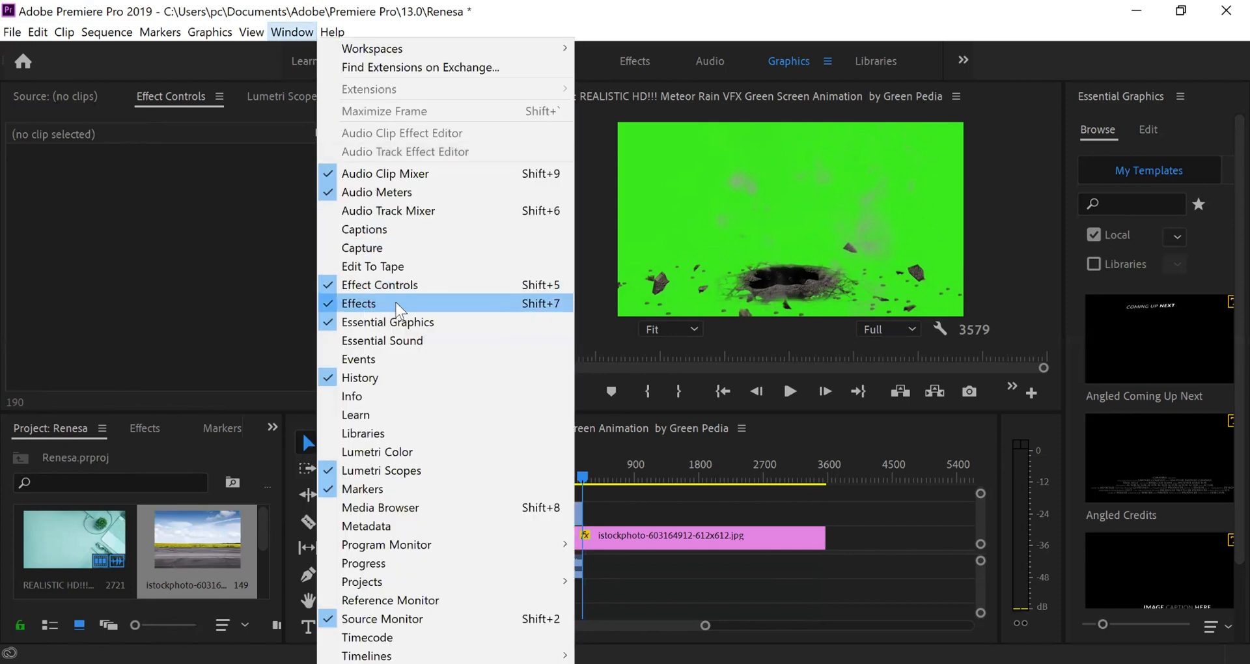
click(183, 295)
click(145, 431)
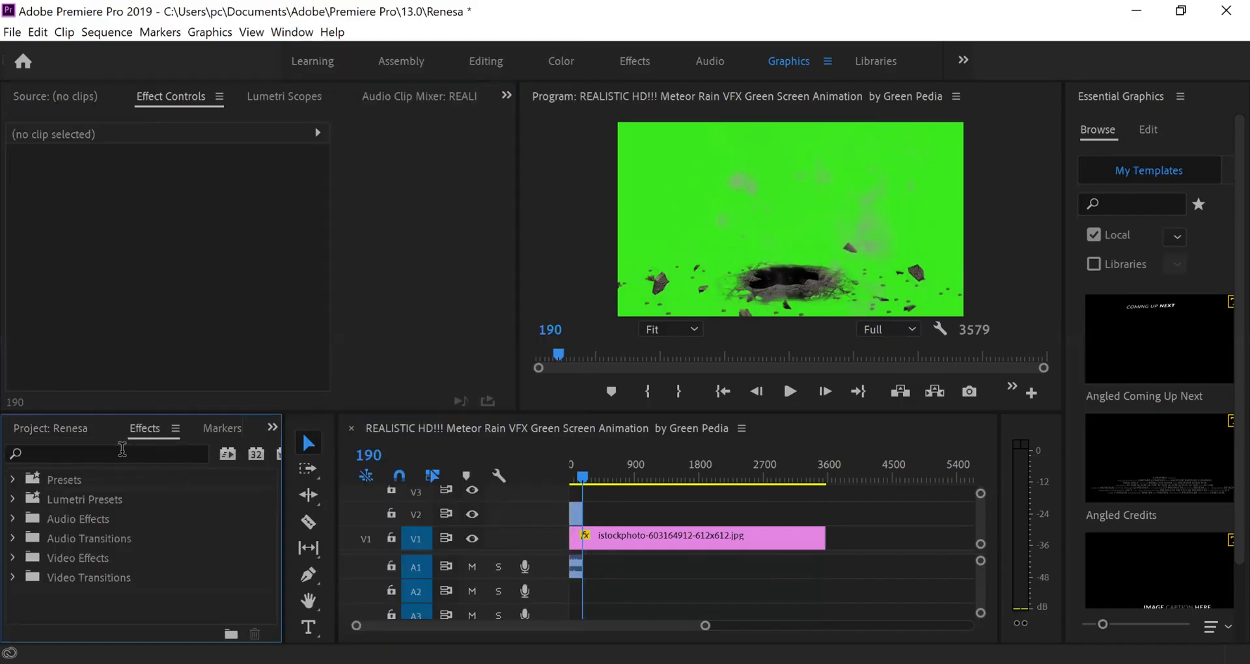
click(67, 430)
click(166, 428)
click(96, 452)
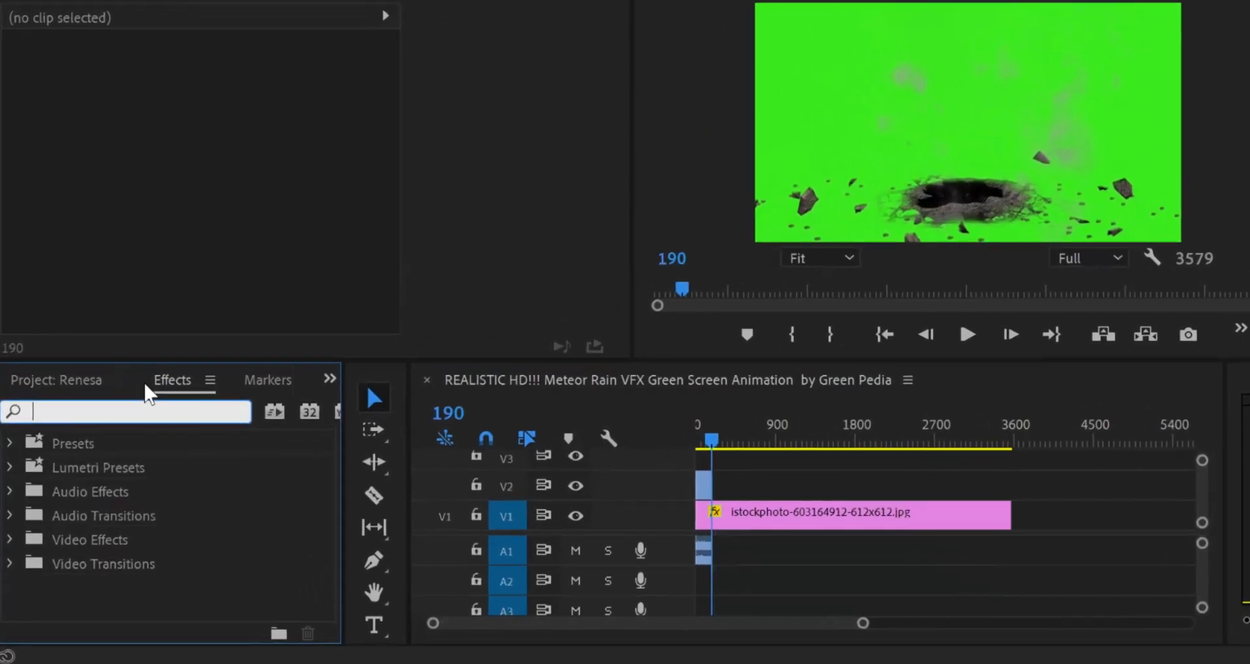
text(ul)
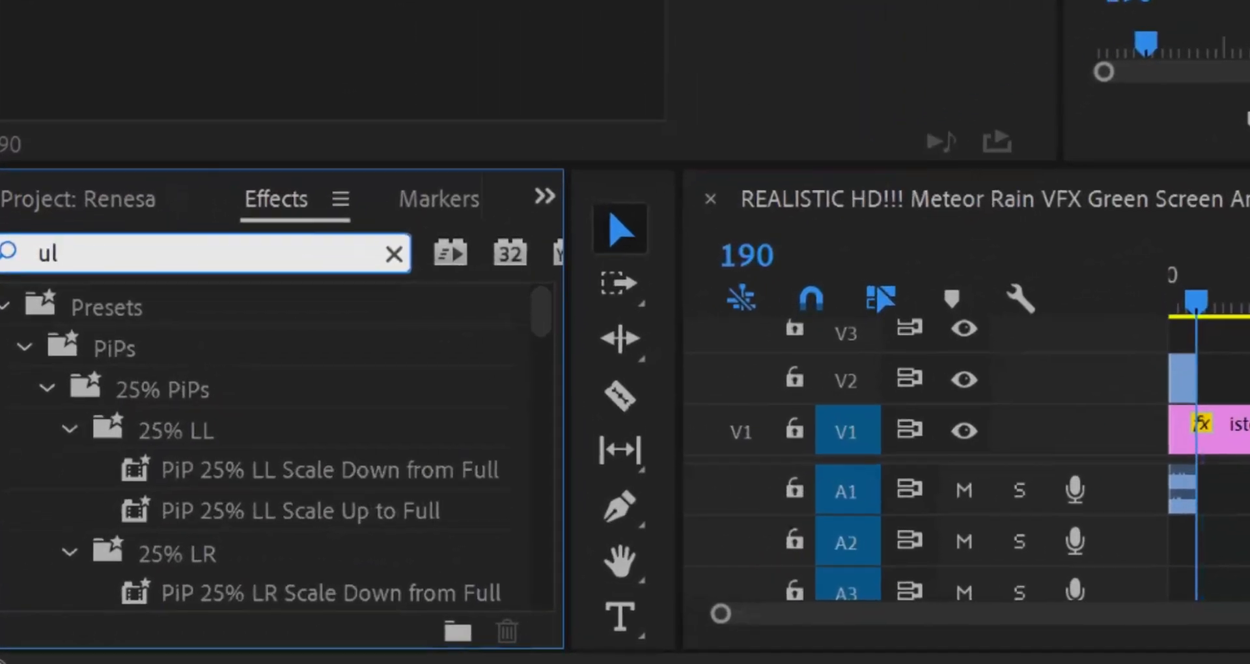
text(tra key)
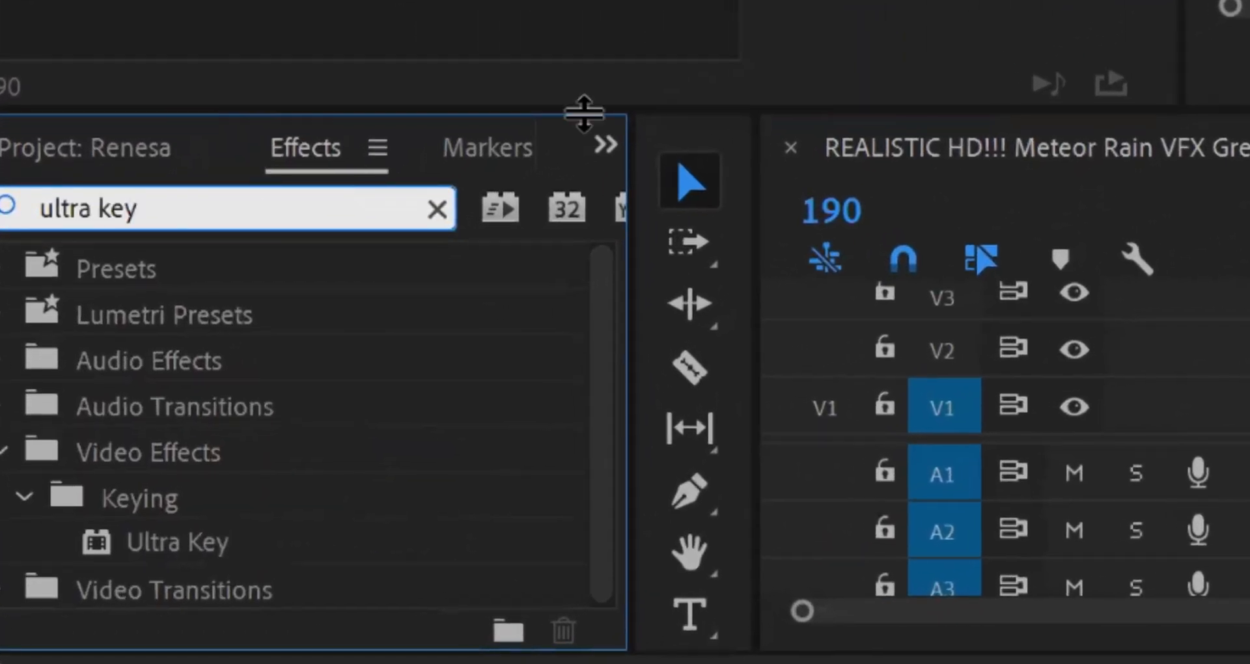